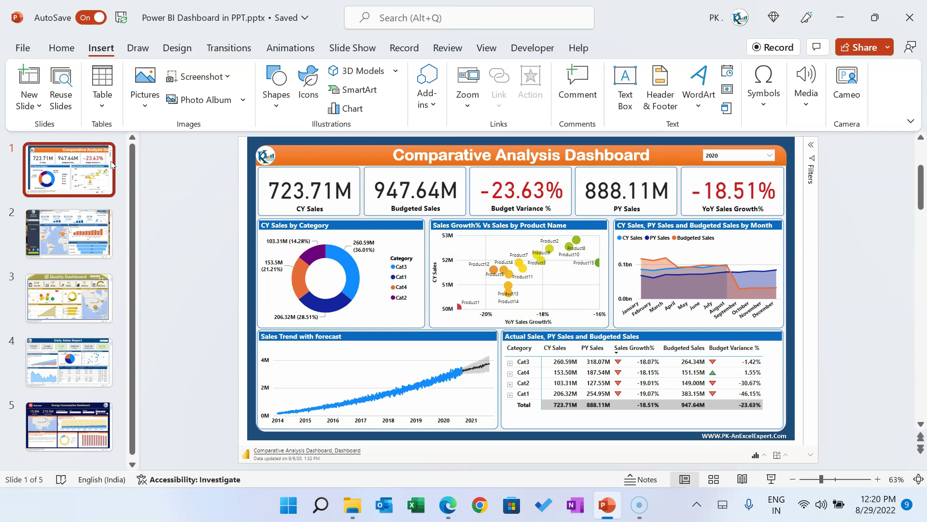
Step: Browse slides 2 through 5, ending at the Energy Consumption Dashboard, then return to slide 1
left_click(99, 239)
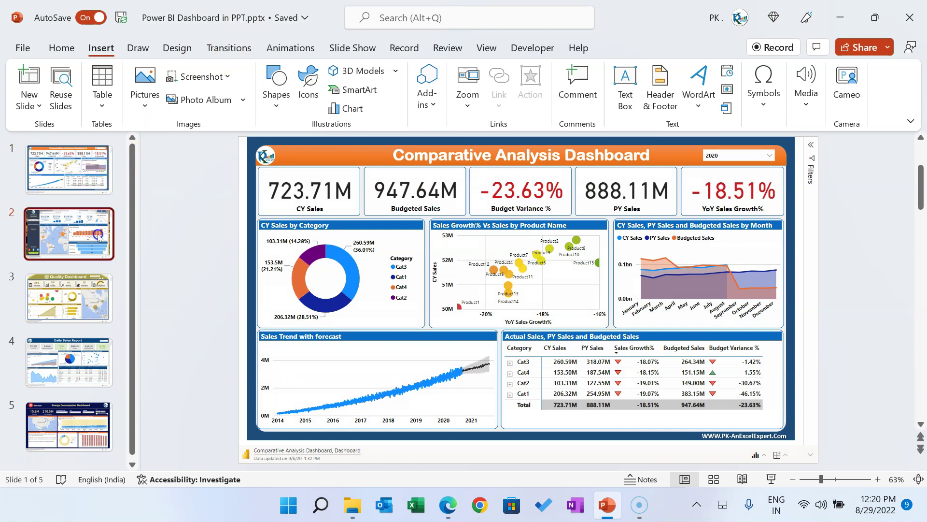
left_click(100, 305)
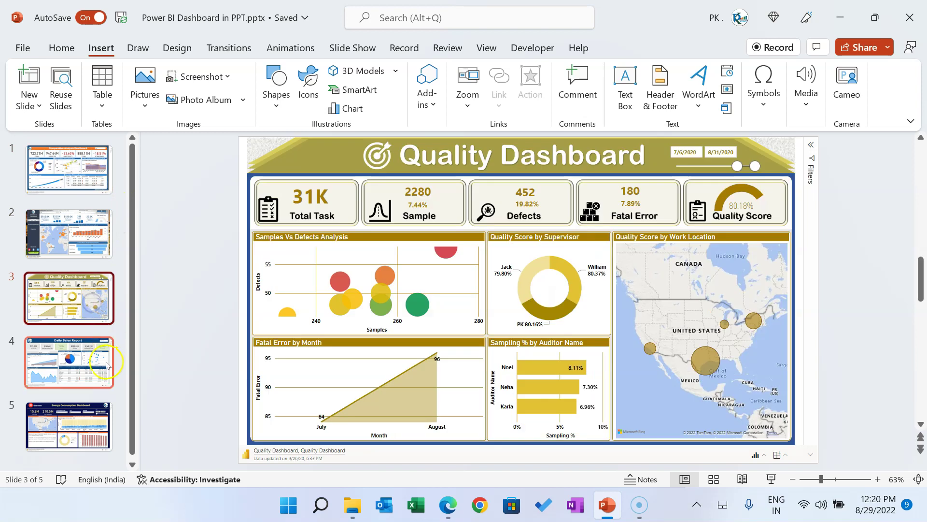
left_click(106, 364)
left_click(94, 427)
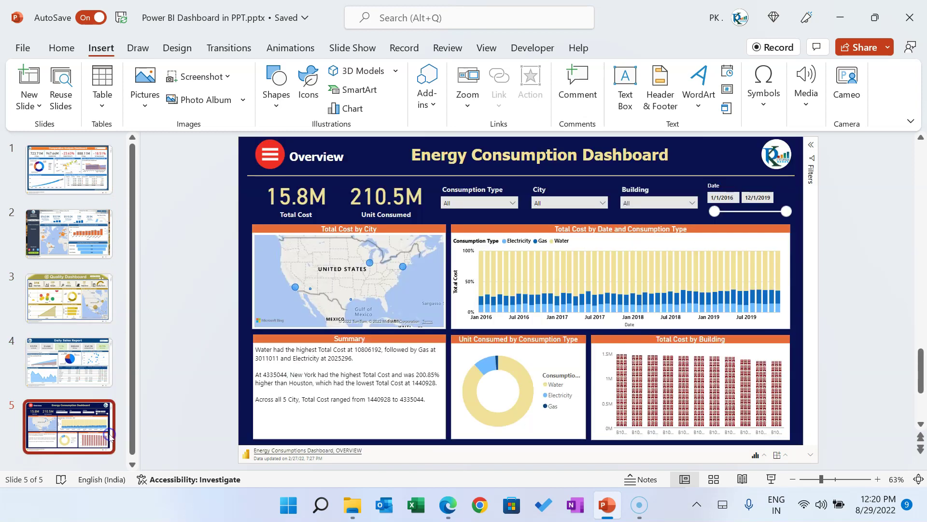
left_click(48, 165)
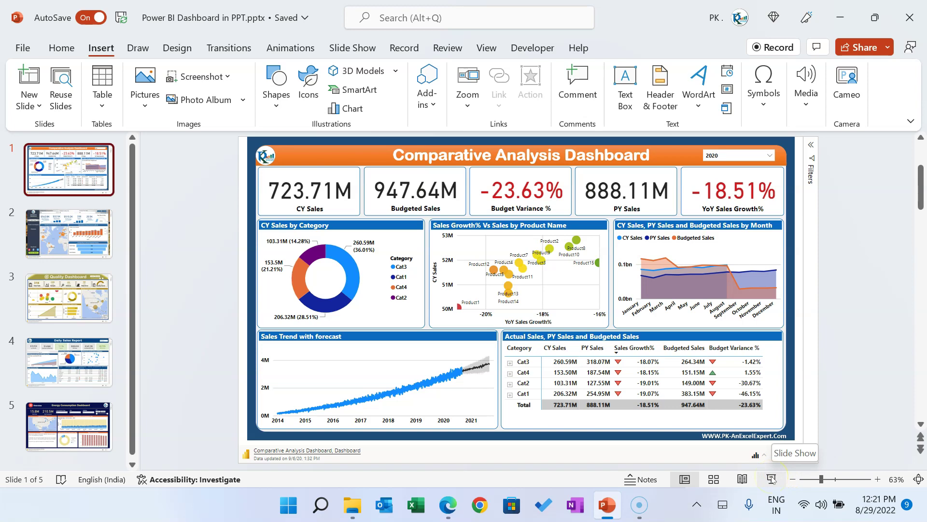
Step: Start the show, pick 2014, 2015 and 2017 in the year slicer, then toggle the Cat3 cross-filter
left_click(771, 478)
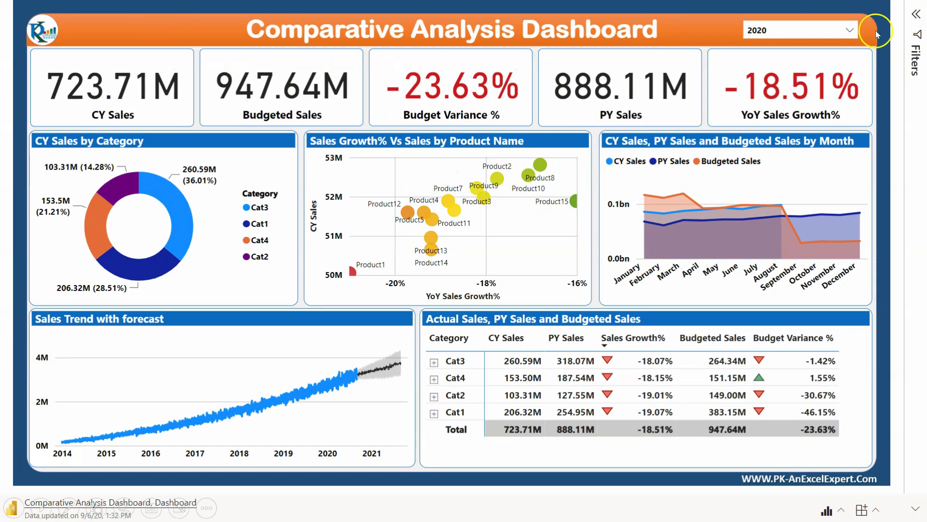
left_click(792, 29)
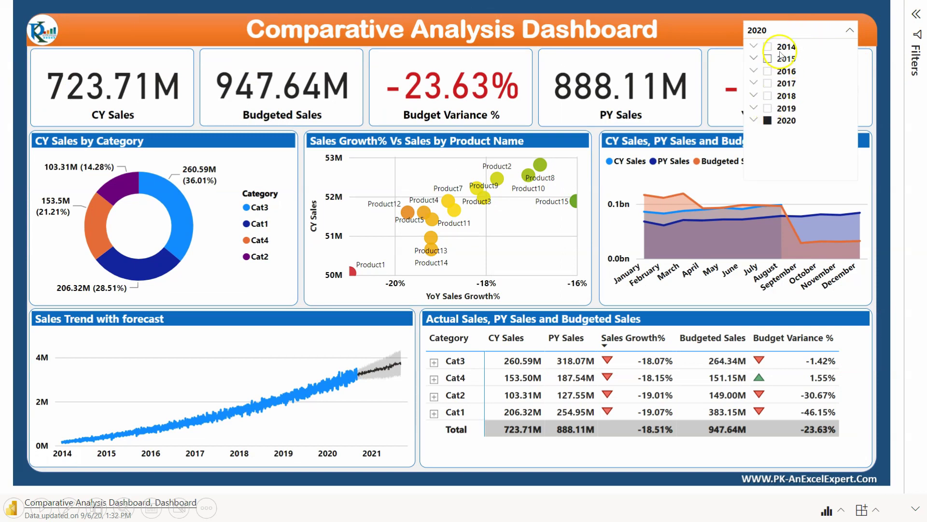
left_click(769, 49)
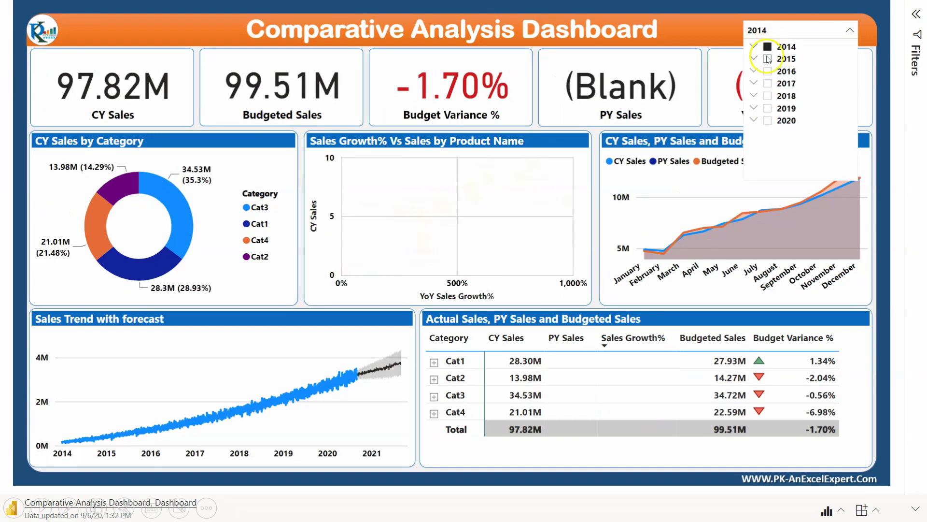
left_click(768, 58)
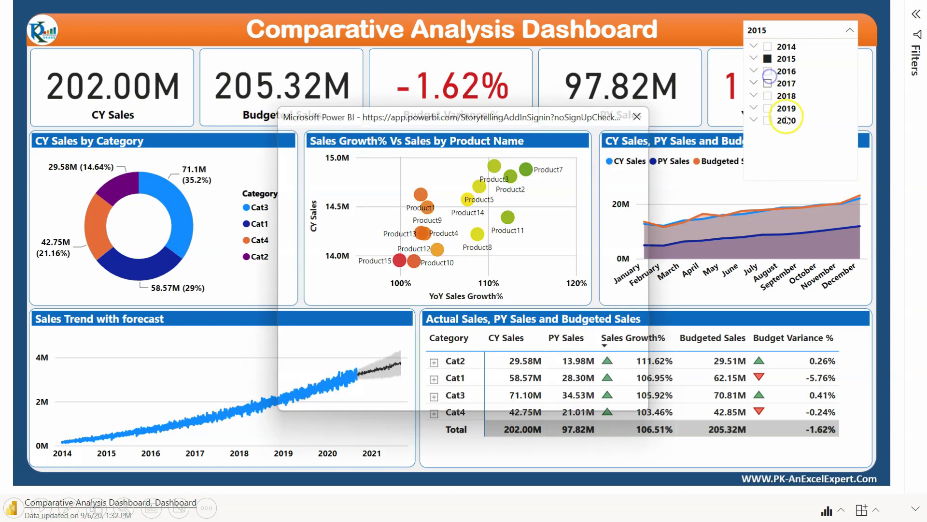
left_click(768, 83)
left_click(11, 143)
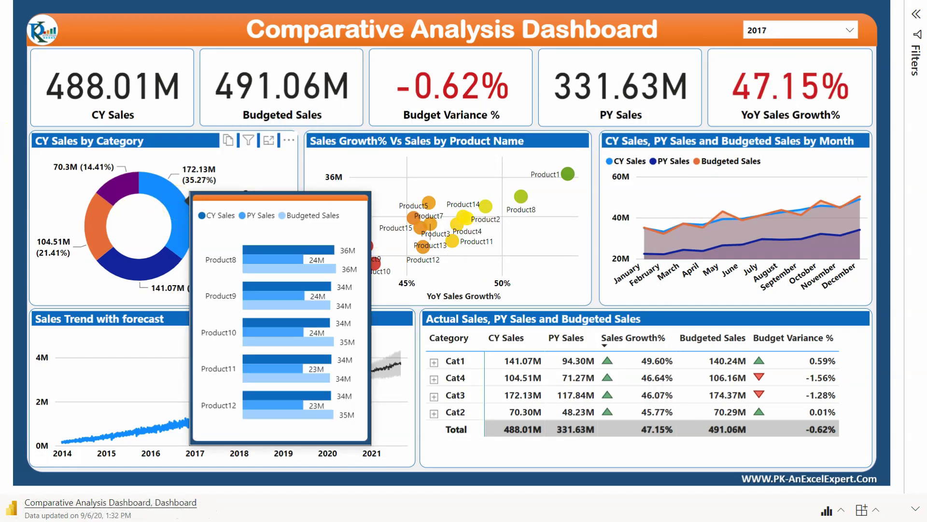
left_click(522, 198)
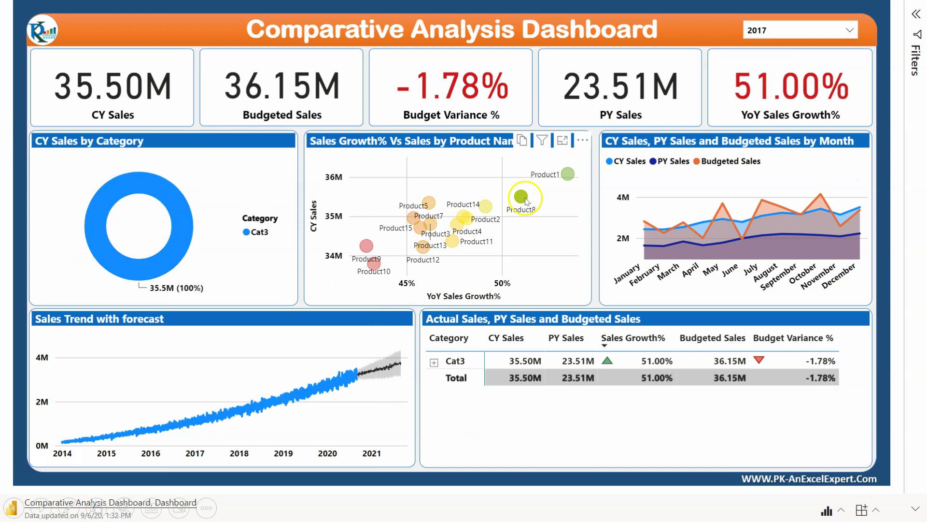
left_click(496, 206)
mouse_move(667, 225)
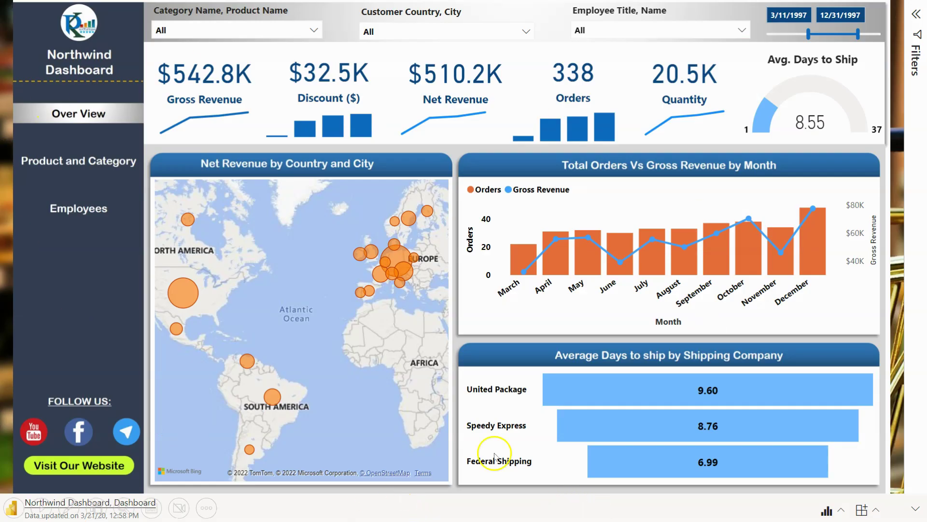
Step: View the Employees page, expand Sales Representative, and spotlight then un-spotlight the employee performance table
left_click(93, 165)
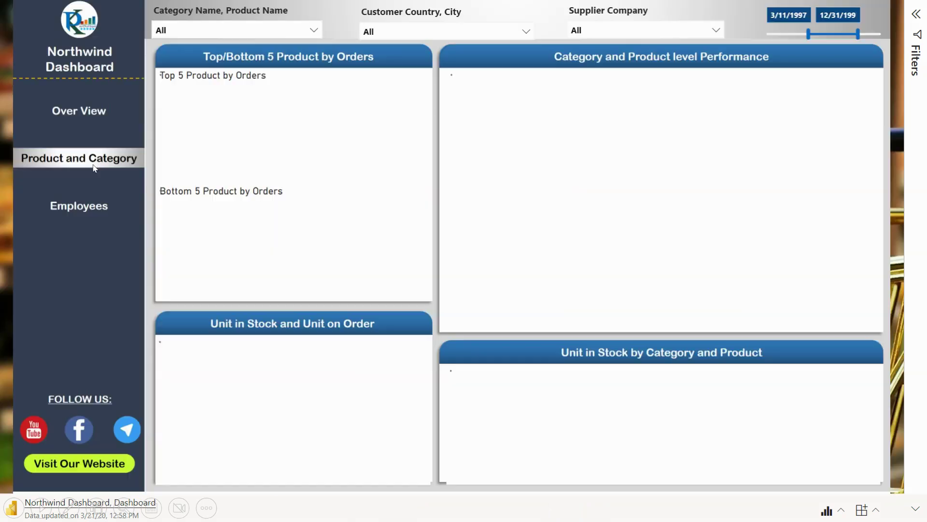
left_click(73, 207)
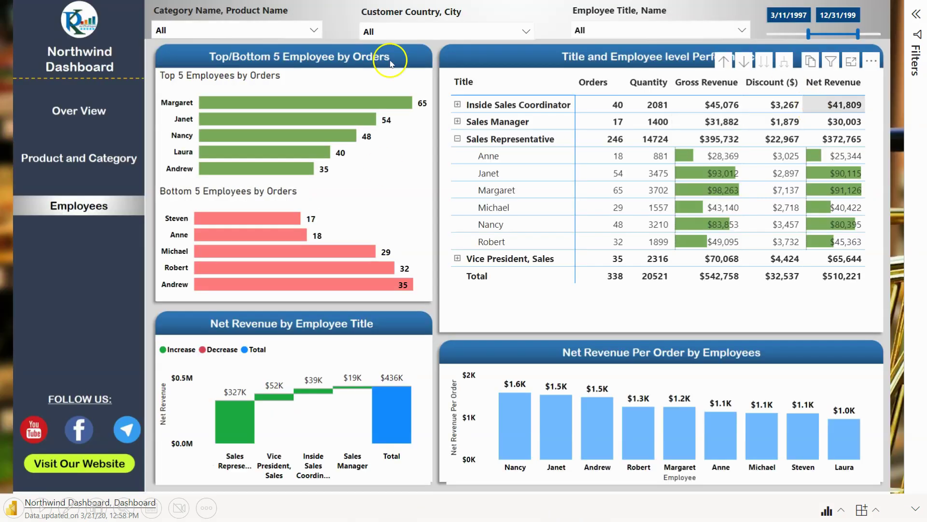
left_click(457, 138)
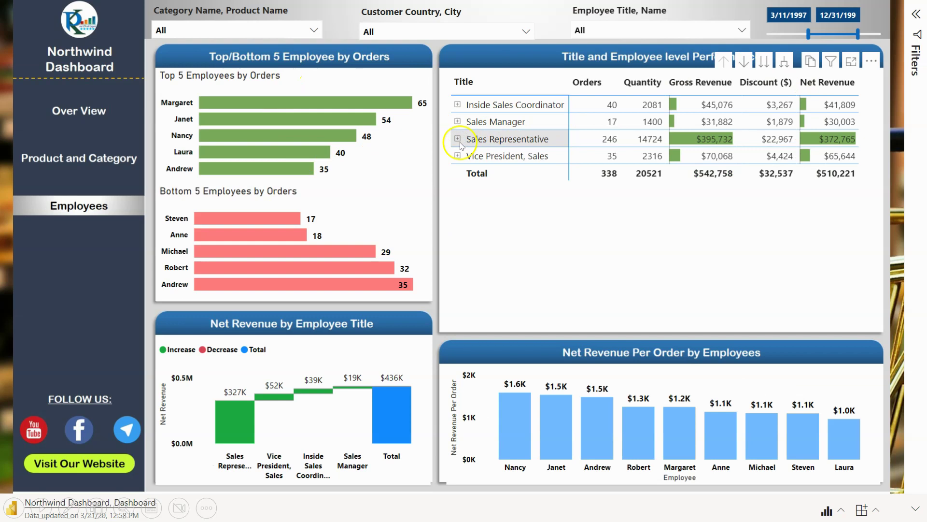
left_click(872, 64)
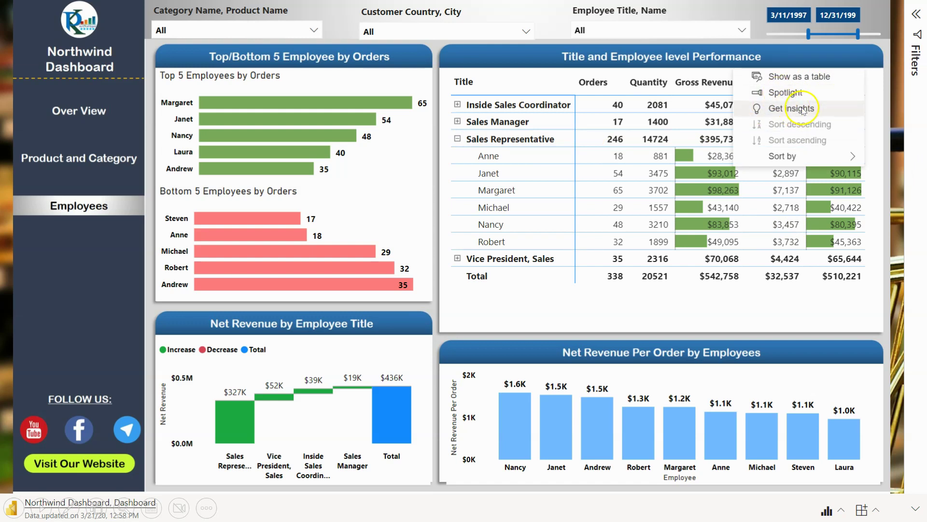
left_click(797, 94)
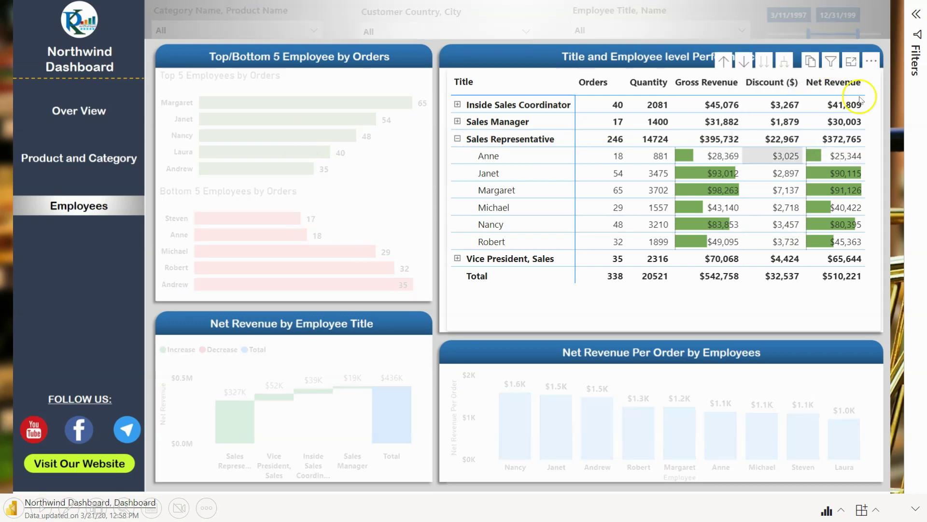
left_click(397, 518)
Step: Exit the show, set slide 1's embedded year slicer to 2018, then view the Quality and Daily Sales slides
key("Escape")
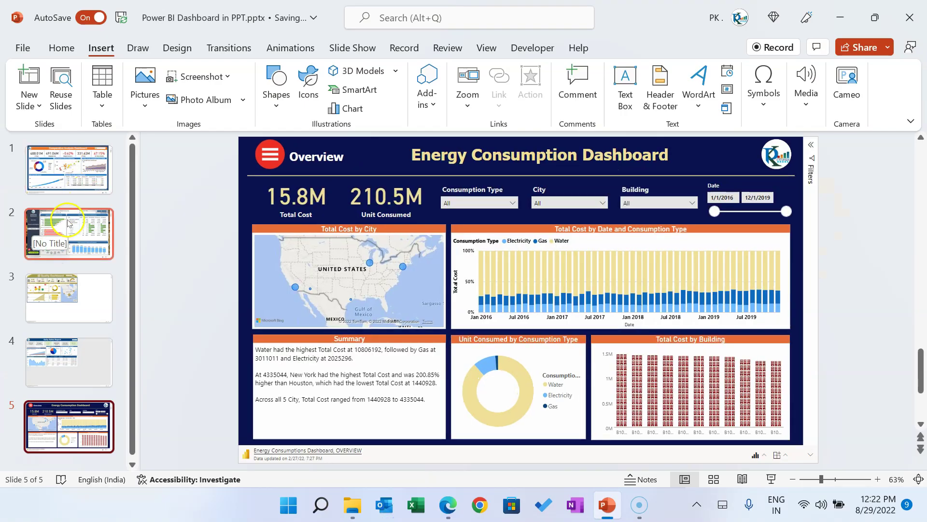
left_click(80, 182)
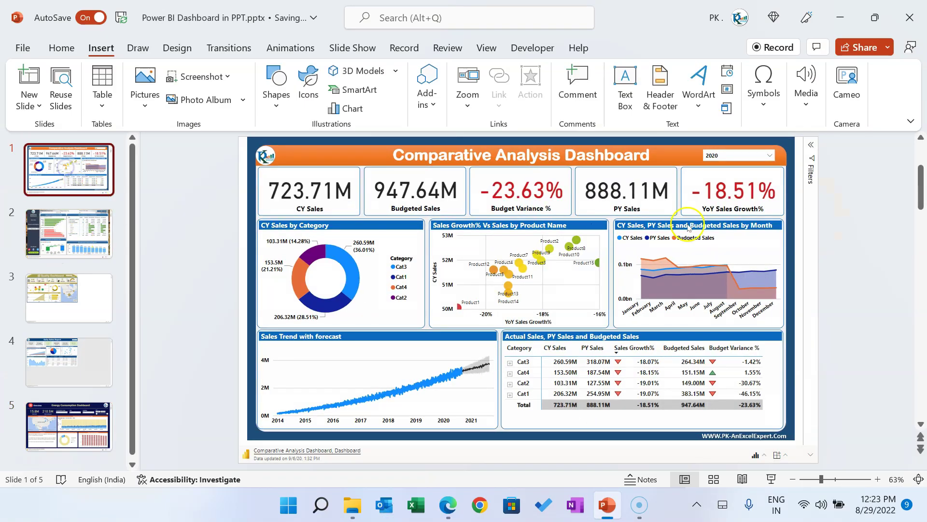
left_click(746, 160)
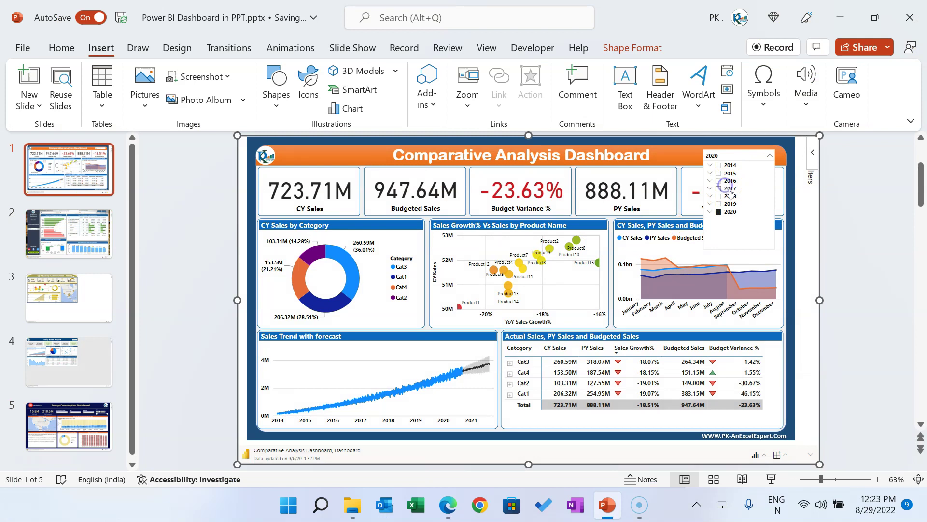
left_click(728, 196)
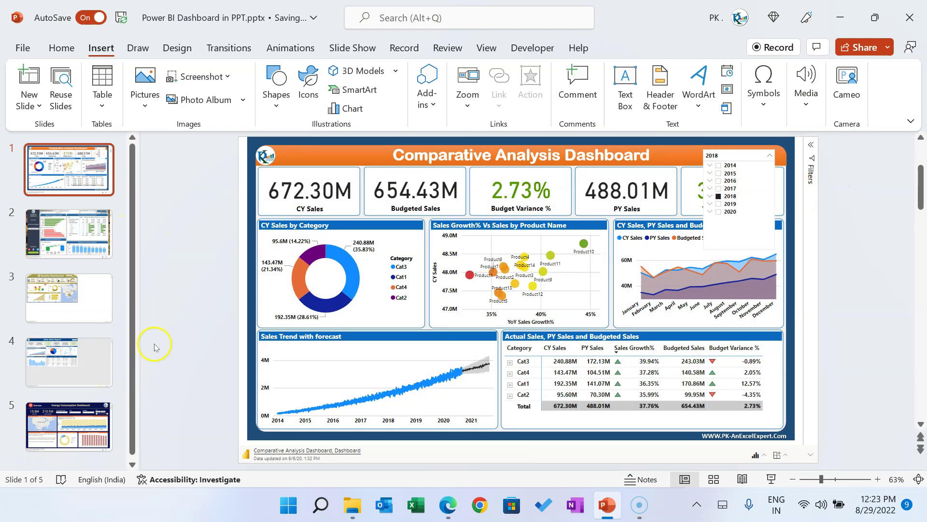
left_click(98, 301)
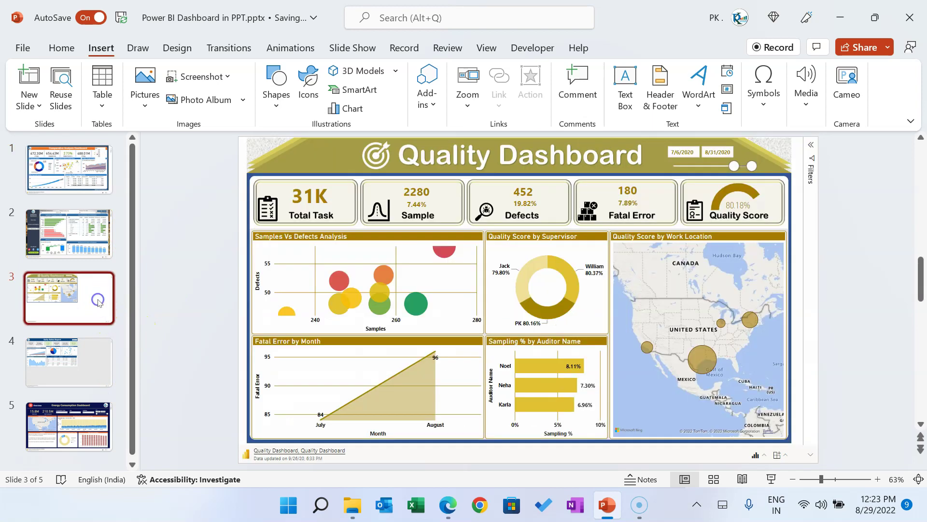
left_click(100, 337)
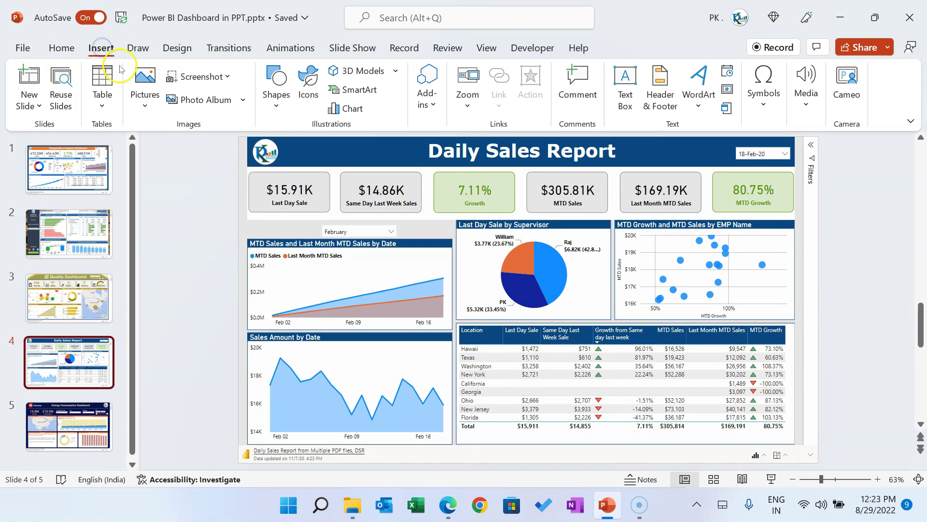
Step: Search the Office add-ins store for Power BI, review the Microsoft Power BI listing, and close the store
left_click(432, 107)
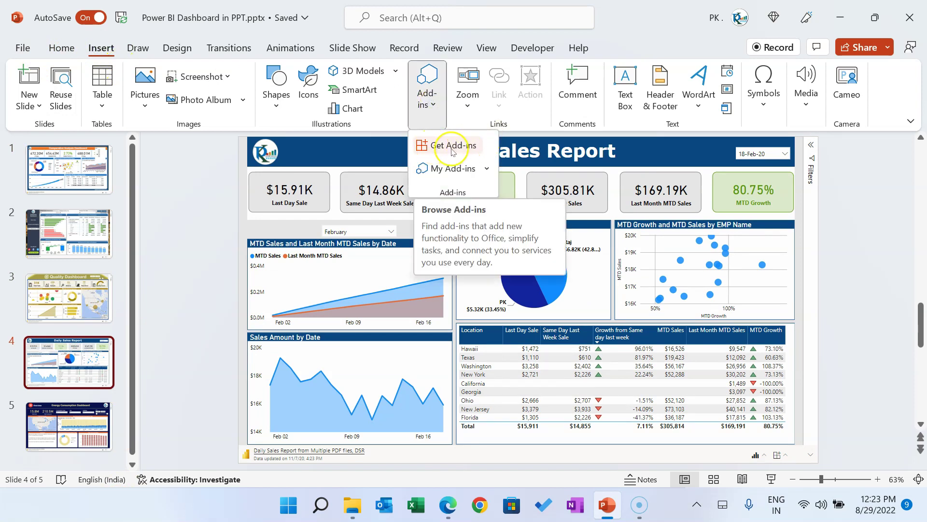
left_click(451, 148)
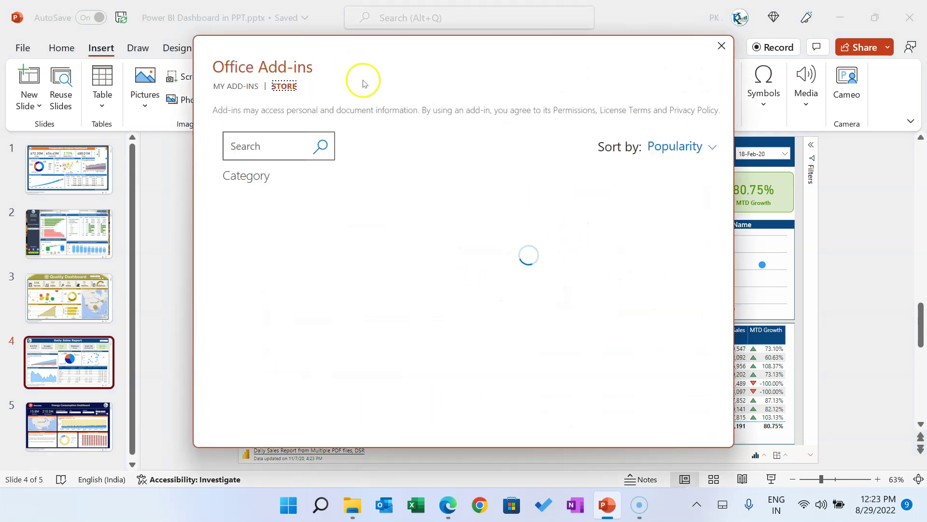
left_click(259, 139)
type("Power bi")
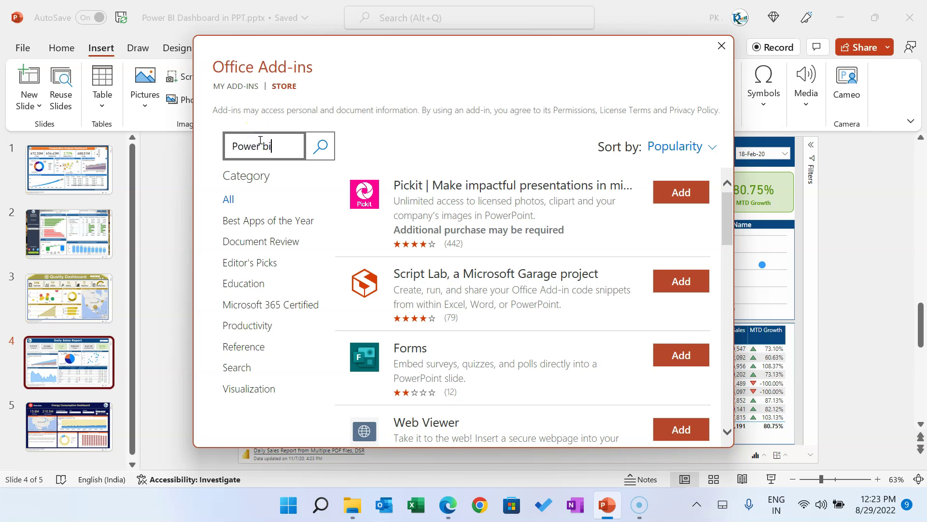
left_click(318, 148)
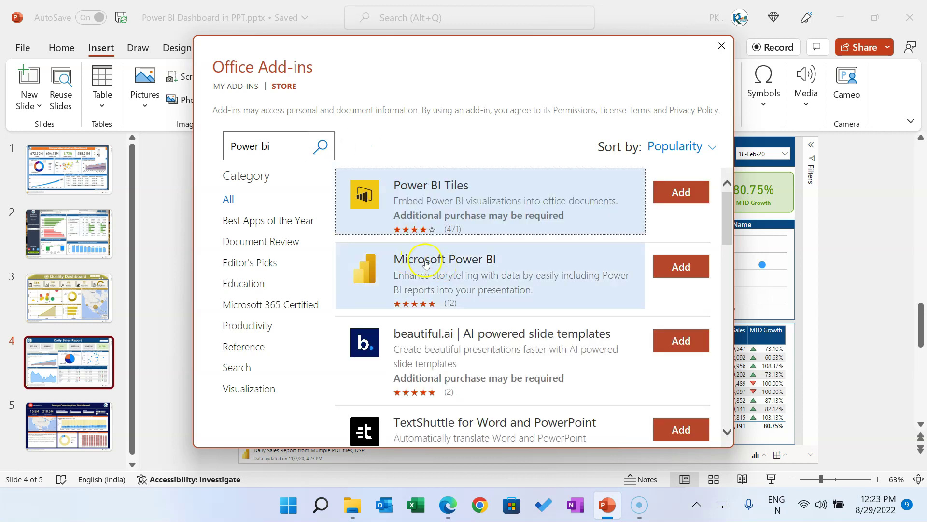
left_click(462, 288)
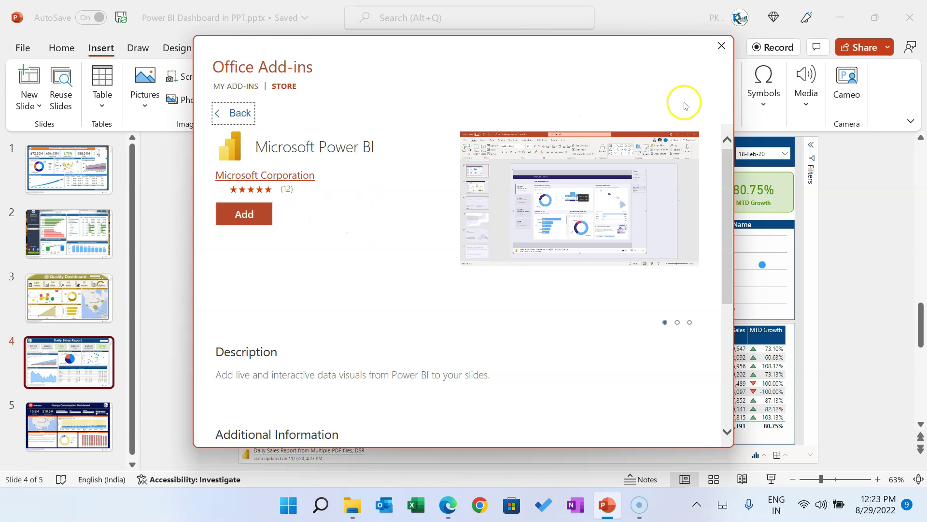
left_click(725, 47)
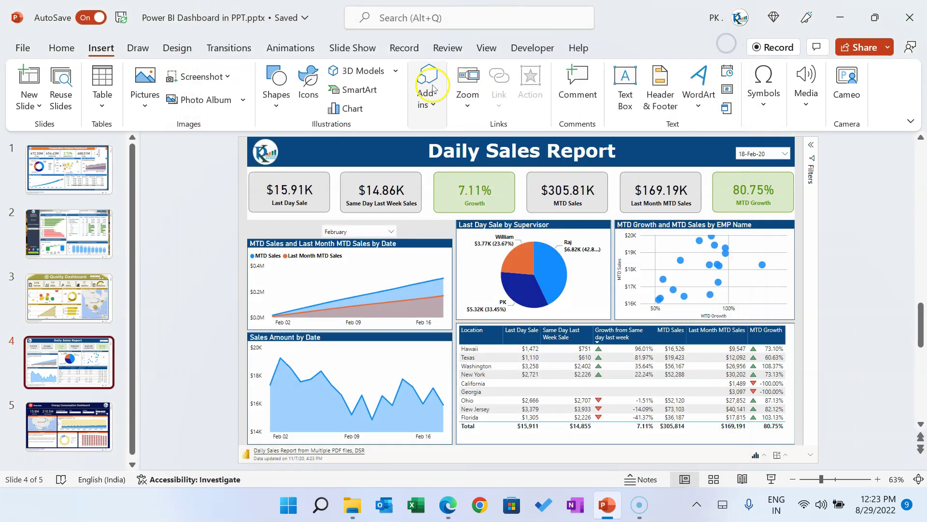
Step: Check the recently used add-ins list for Microsoft Power BI, then close it
left_click(433, 105)
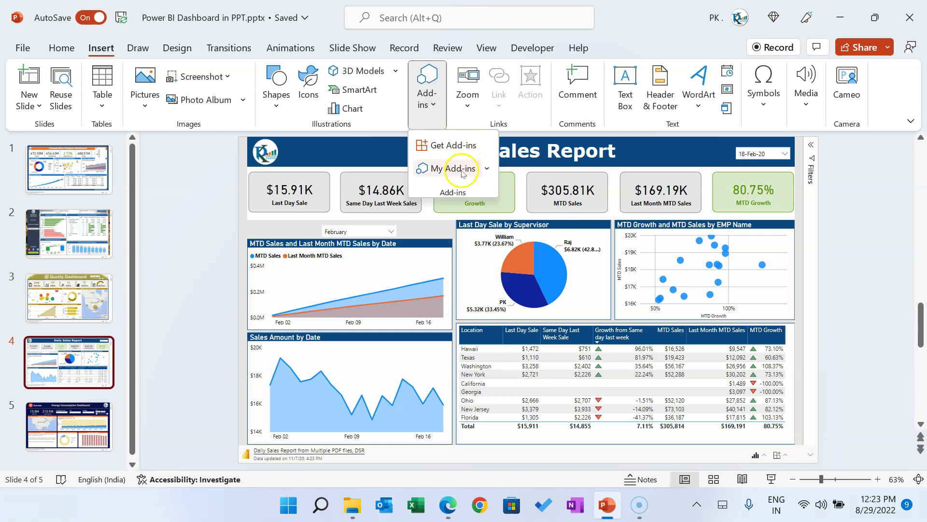
left_click(486, 168)
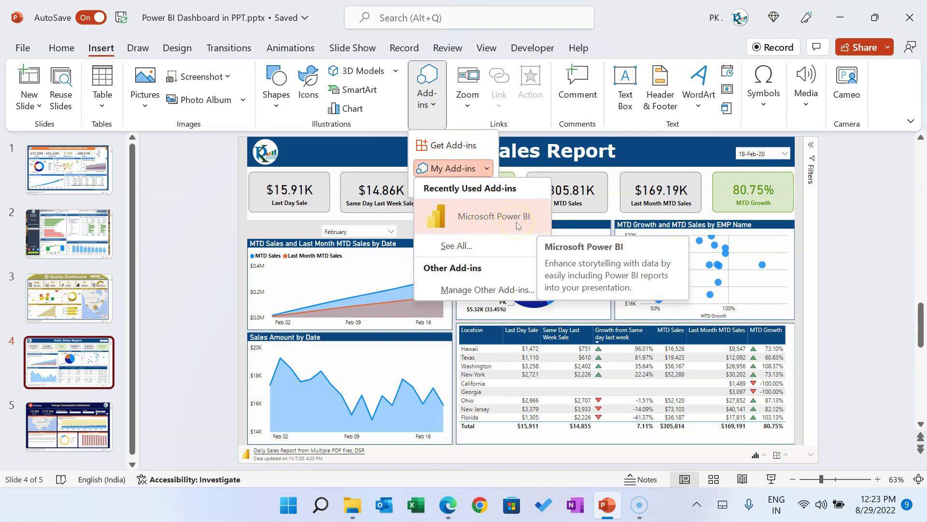
left_click(142, 427)
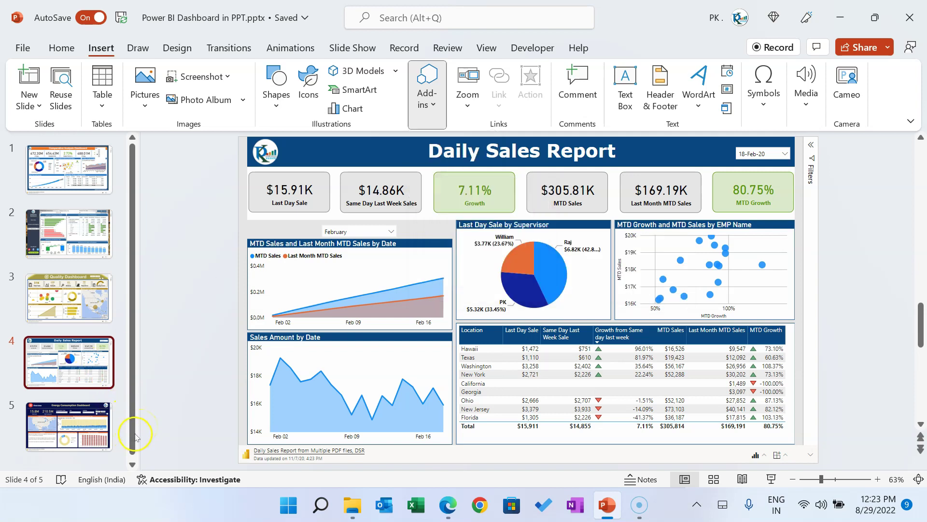
Step: Add a new slide after slide 5 and give it the Blank layout
right_click(92, 436)
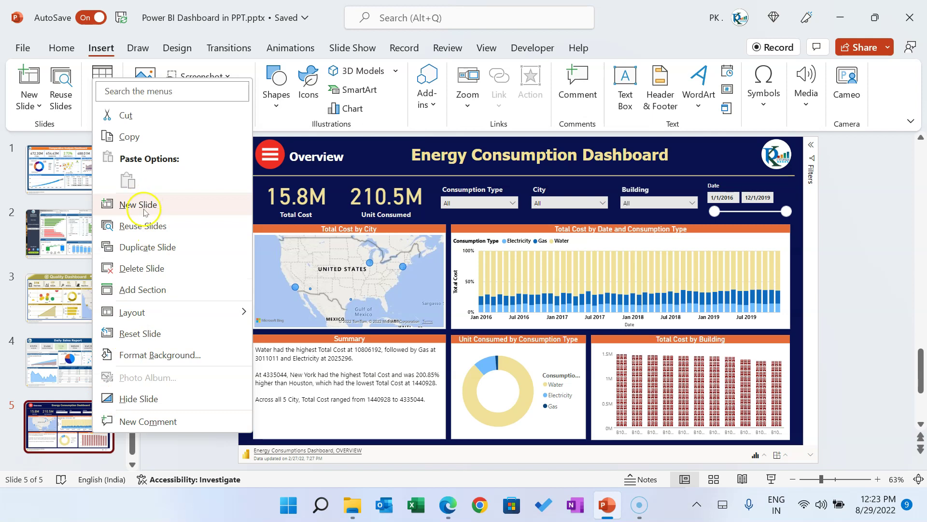
left_click(145, 209)
right_click(71, 414)
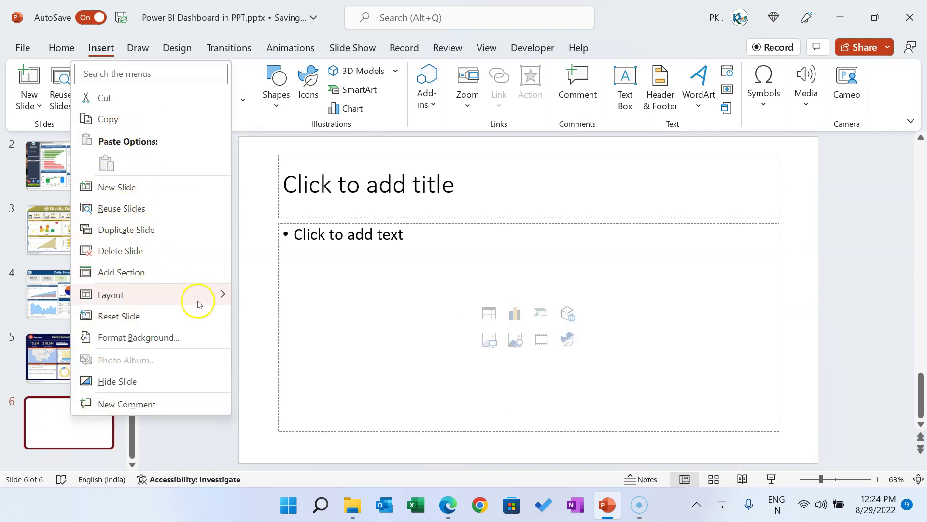
mouse_move(132, 312)
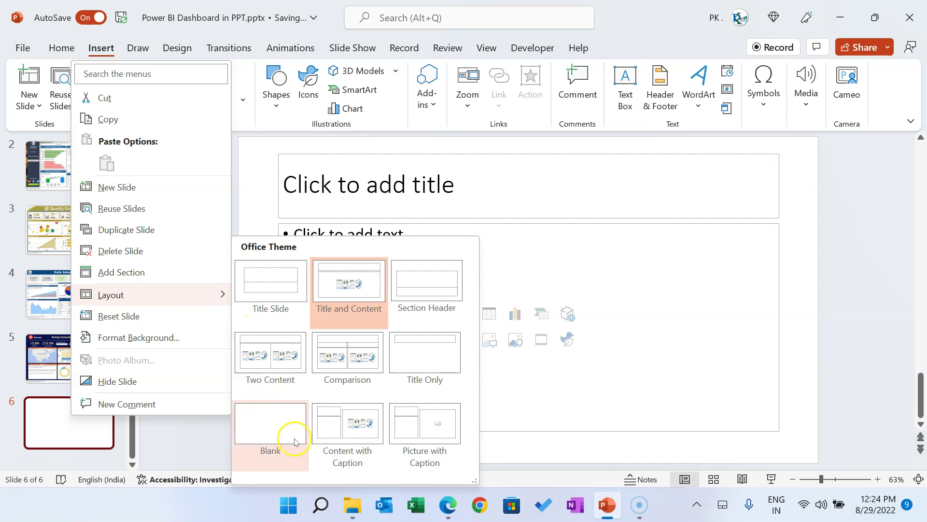
left_click(290, 434)
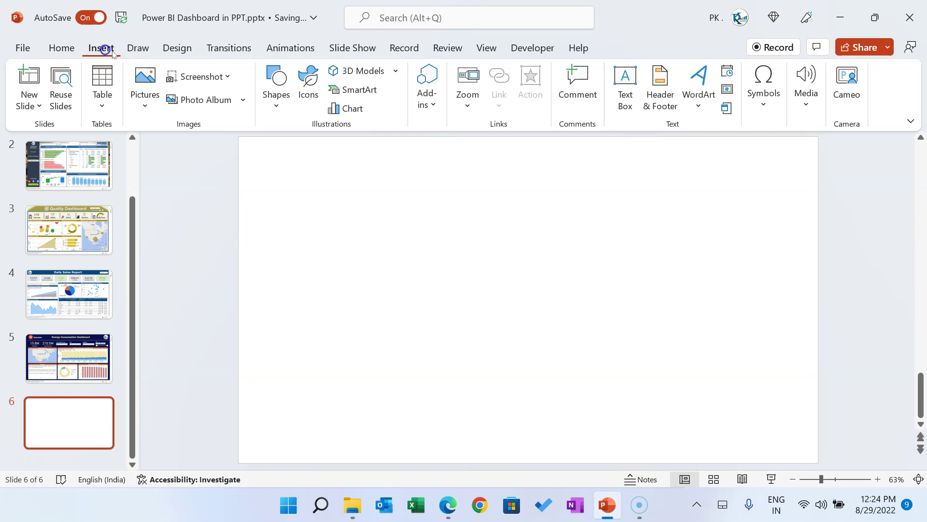
Step: Place the Microsoft Power BI add-in on the new slide, then switch to the browser's Power BI workspace
left_click(429, 102)
left_click(485, 169)
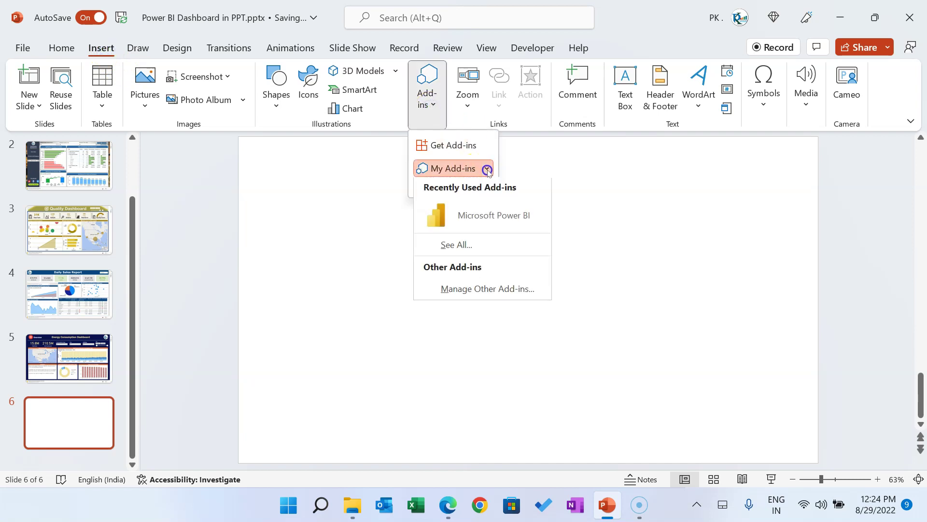
left_click(476, 225)
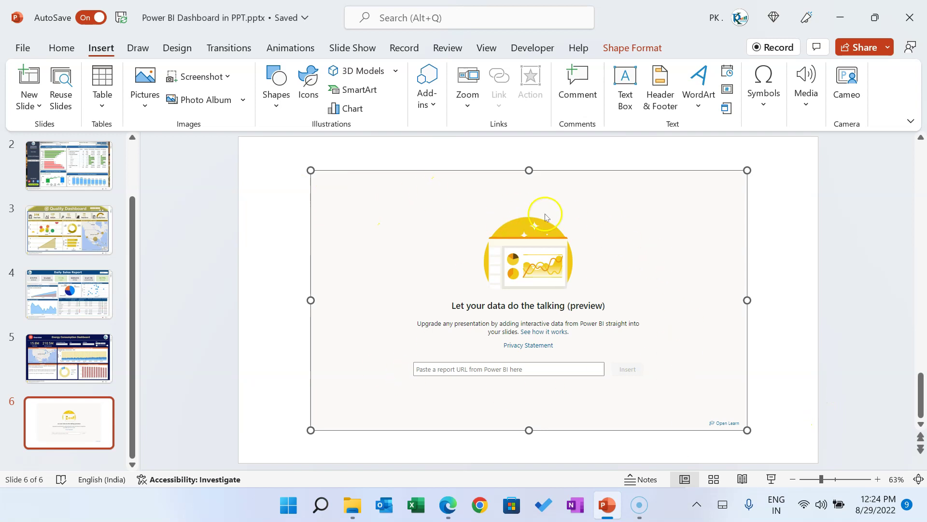
left_click(467, 371)
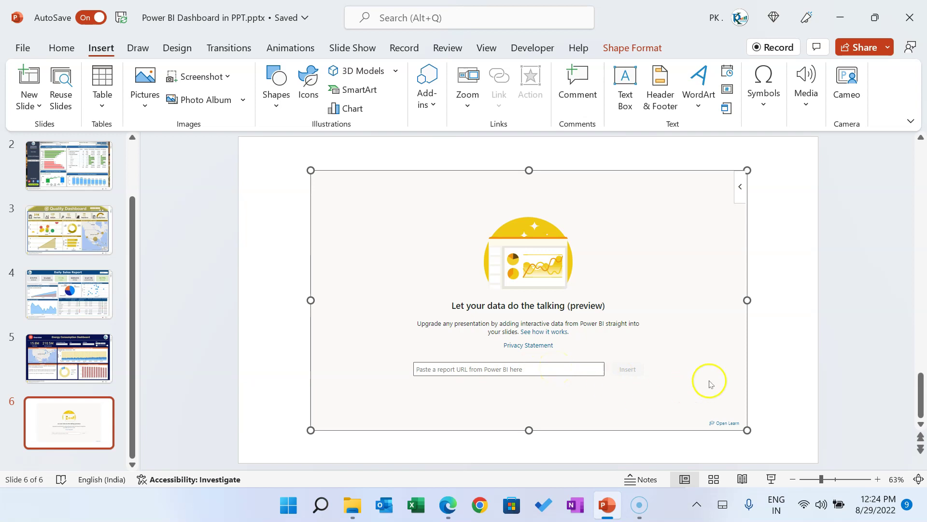
left_click(449, 505)
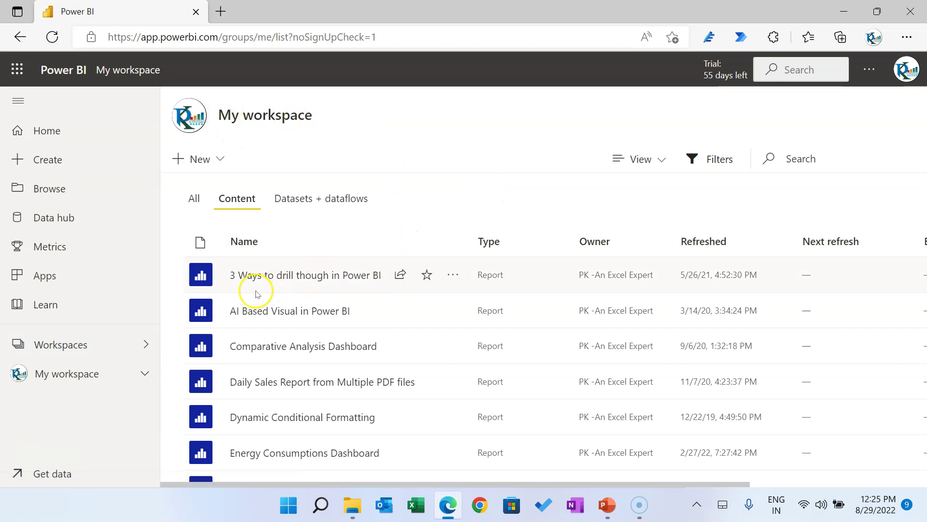
mouse_move(304, 275)
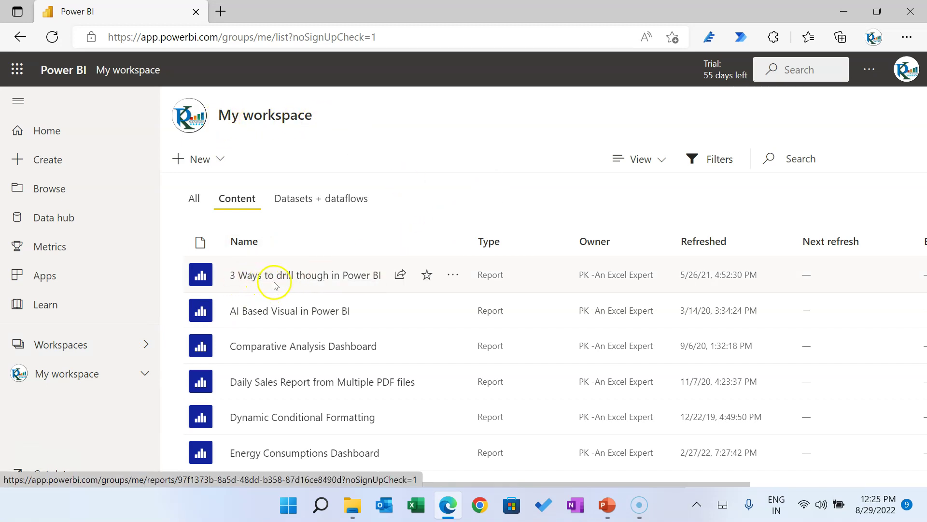
Step: Open the 3 Ways to drill though in Power BI report and choose the PowerPoint Embed live data export
left_click(355, 277)
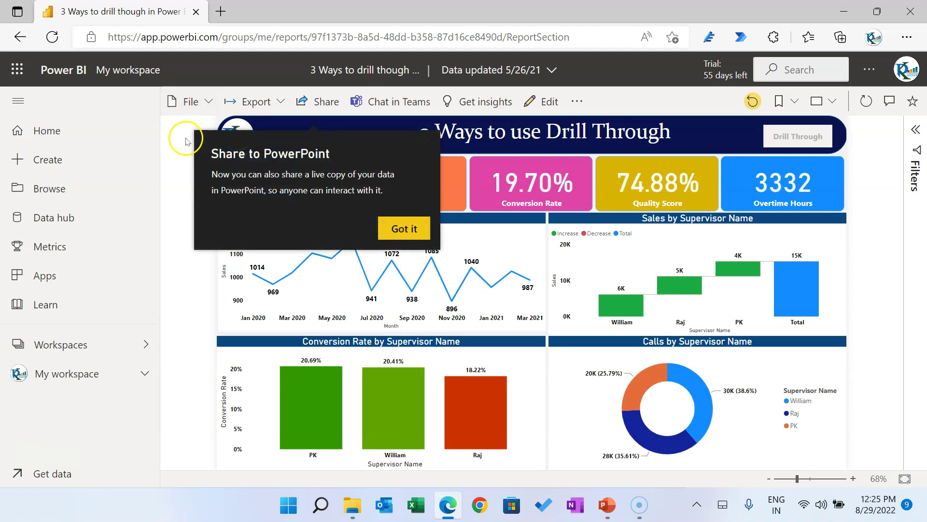
left_click(411, 228)
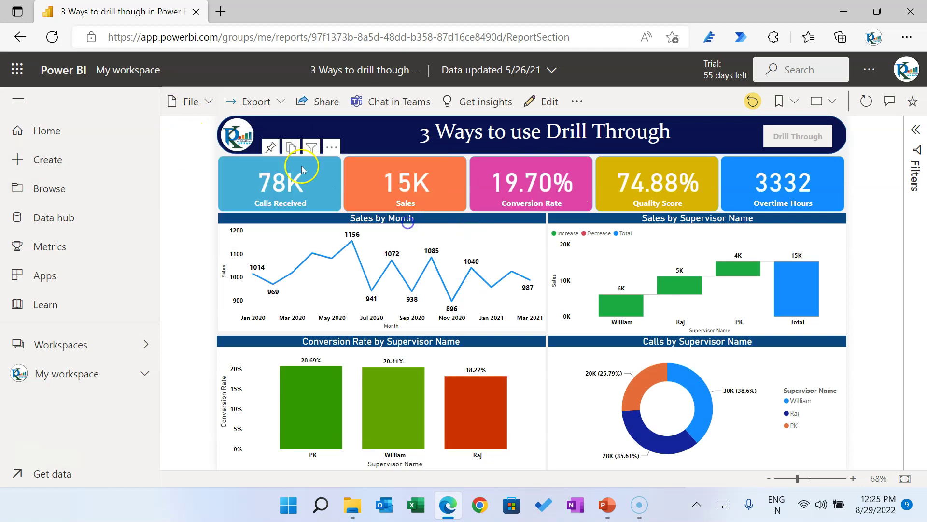
left_click(282, 102)
mouse_move(280, 157)
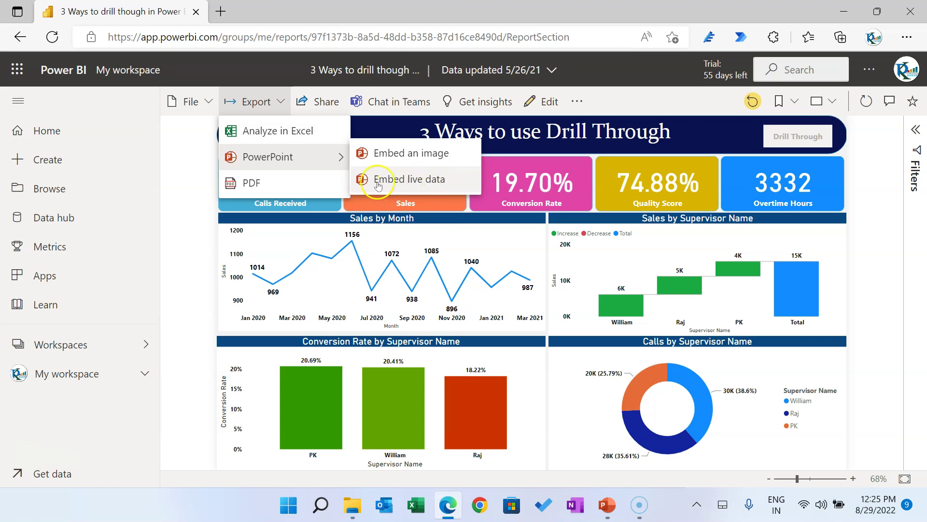
left_click(426, 180)
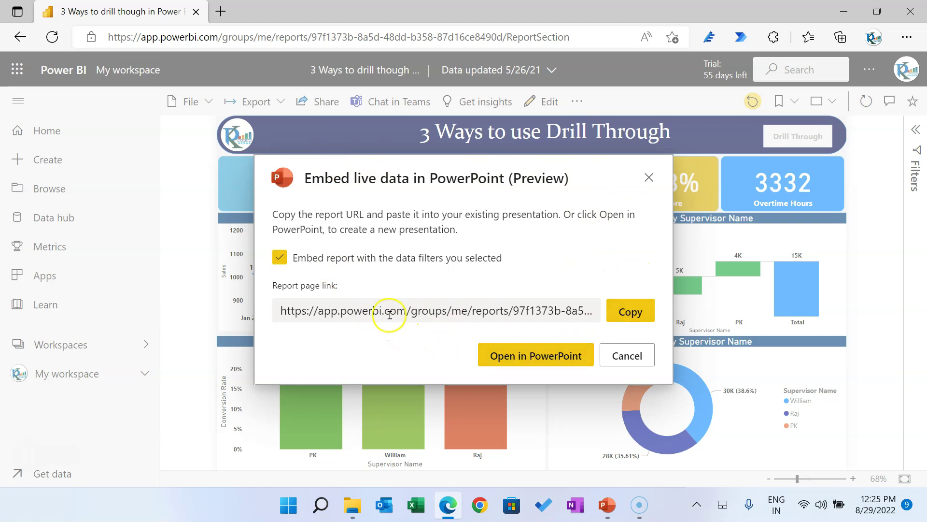
Step: Open the live report in a new PowerPoint presentation, allowing the browser to launch PowerPoint
left_click(642, 316)
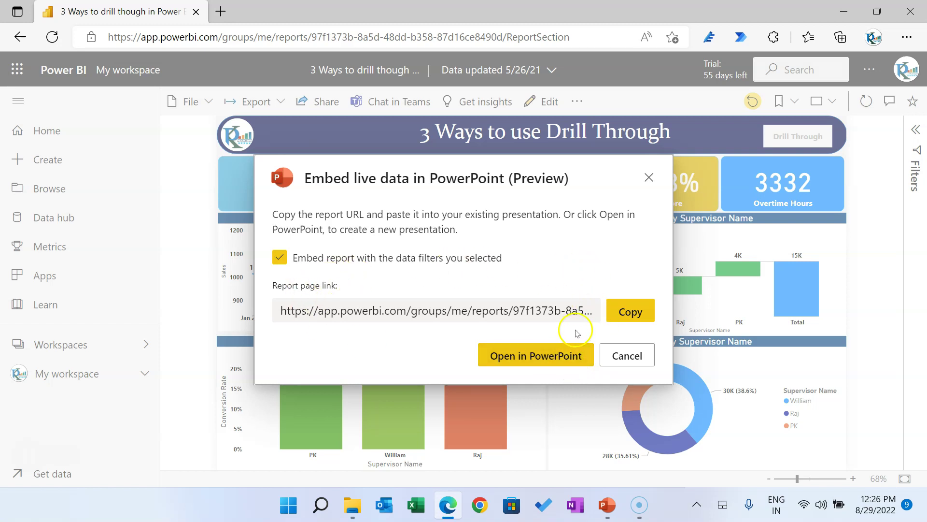
left_click(522, 359)
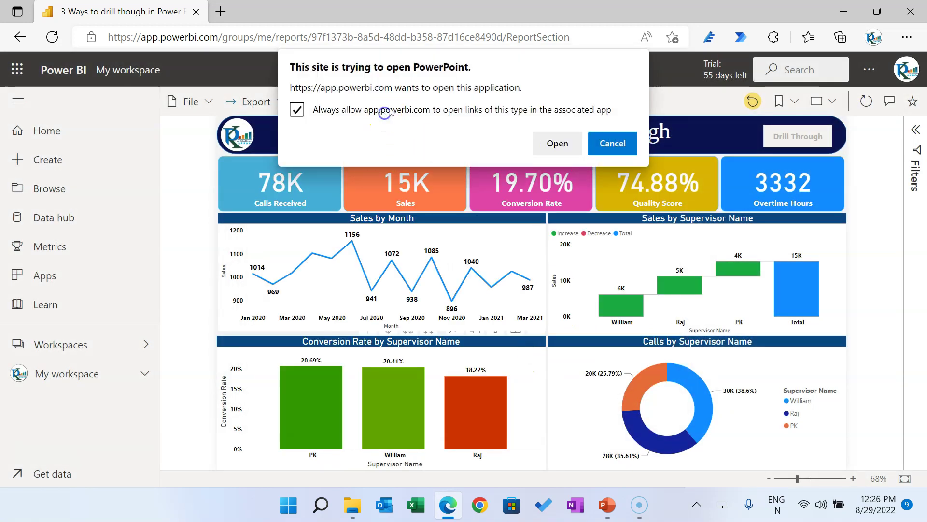
left_click(557, 143)
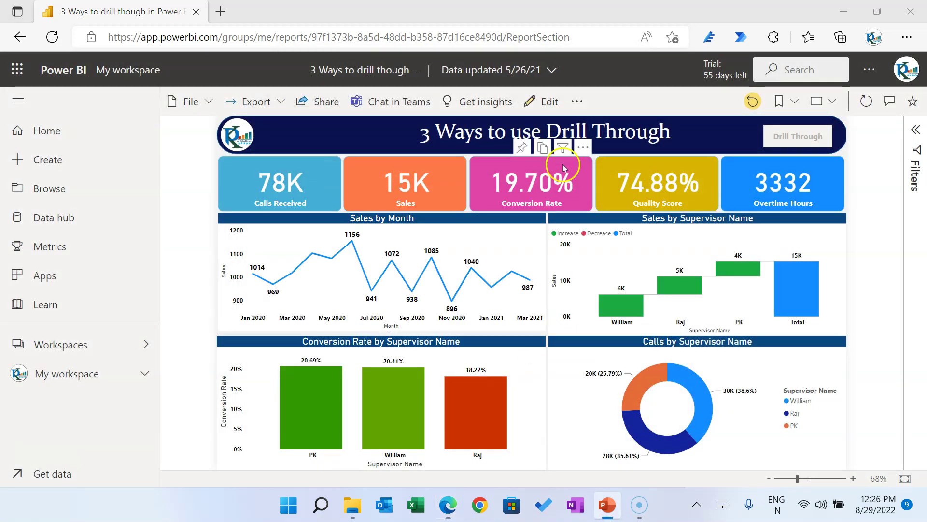
mouse_move(608, 506)
left_click(683, 458)
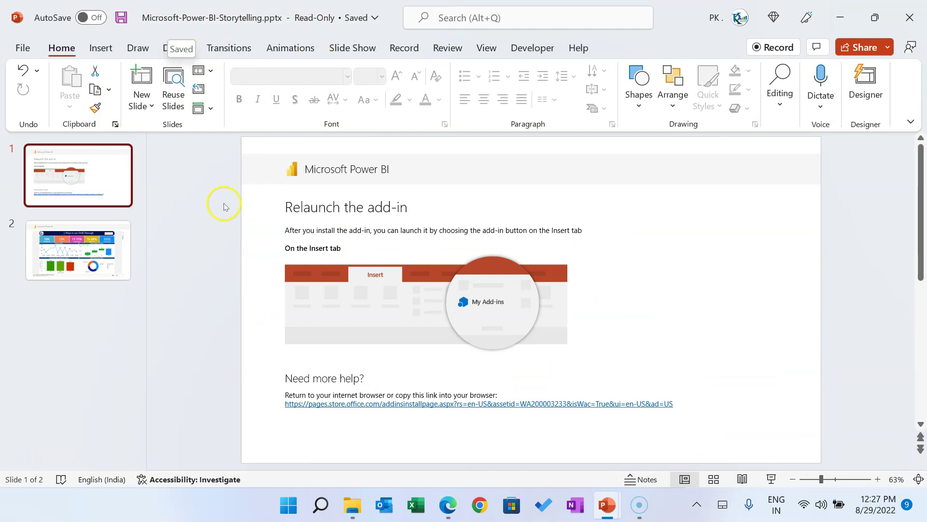
Step: Test slide 2's live Drill Through report in a slide show, then close the presentation without saving
left_click(109, 261)
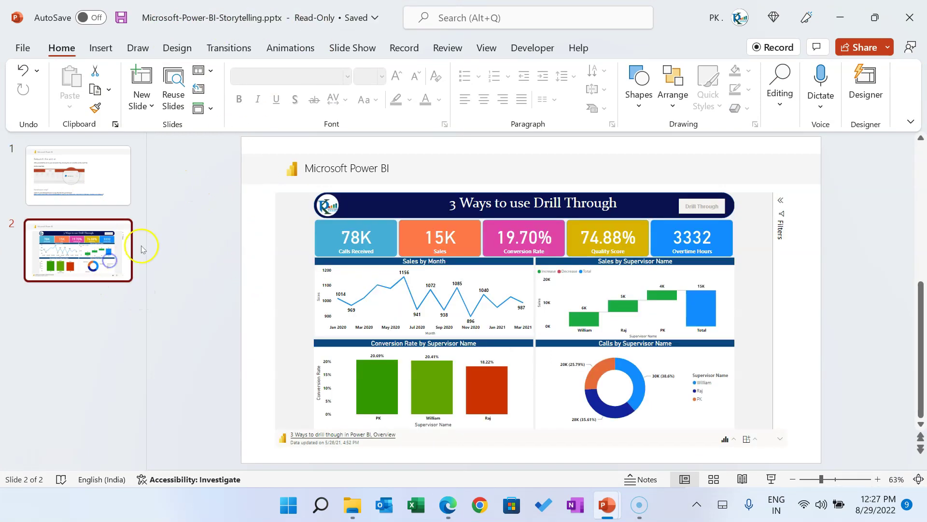
left_click(772, 478)
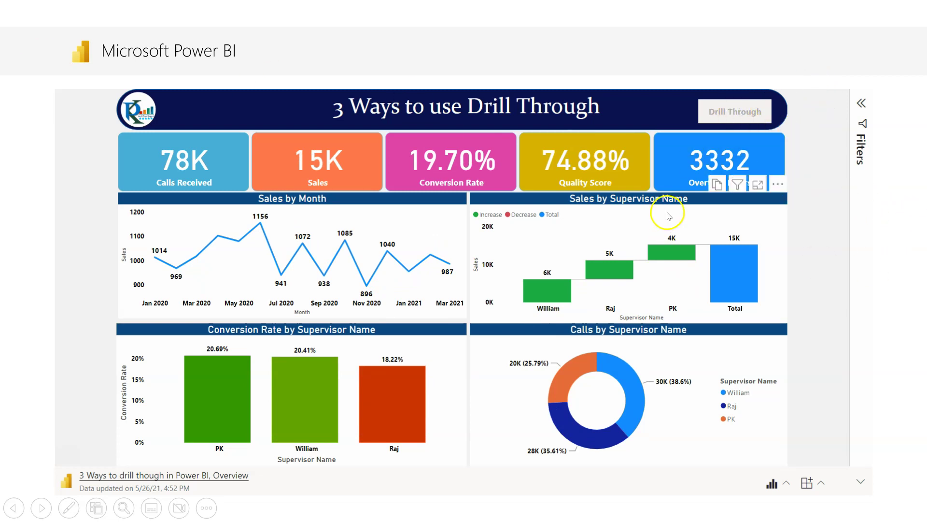
key("Escape")
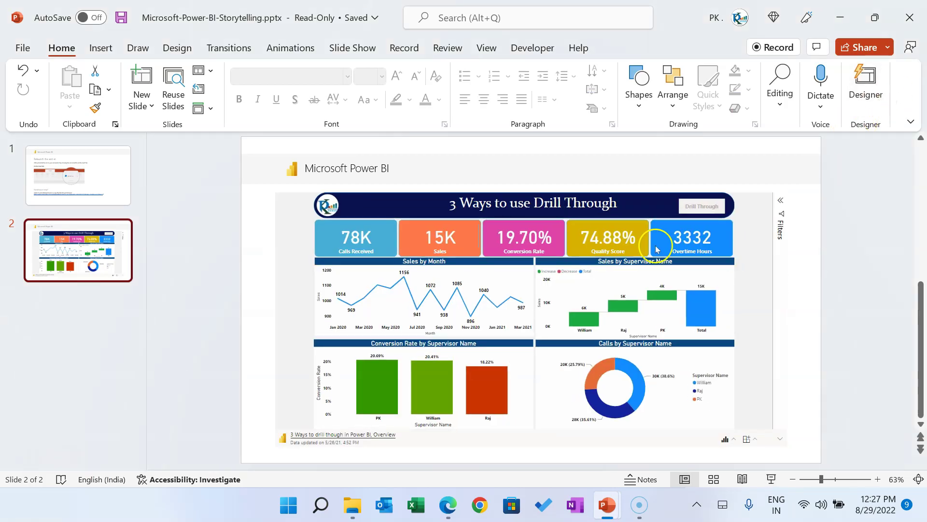
left_click(910, 18)
left_click(532, 329)
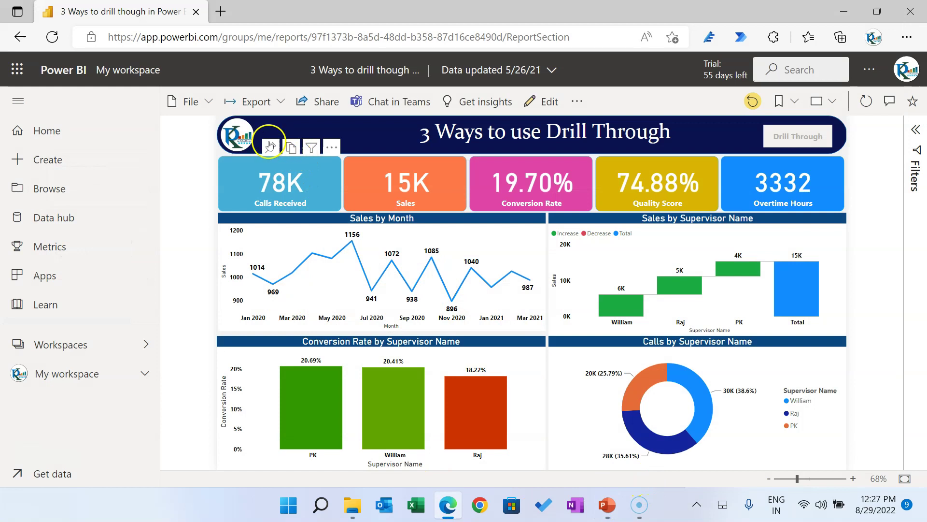
Step: Copy the report's Embed live data page link, then cancel the embed dialog
left_click(280, 103)
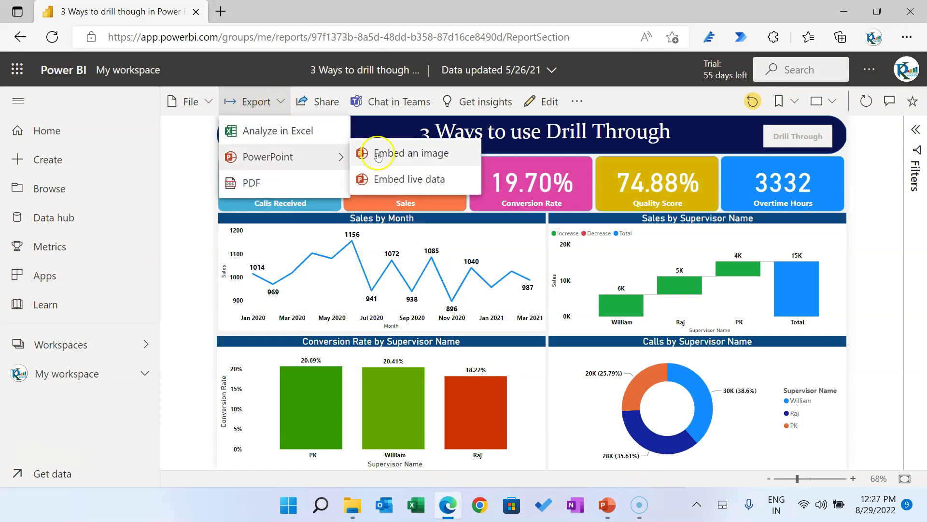
mouse_move(268, 156)
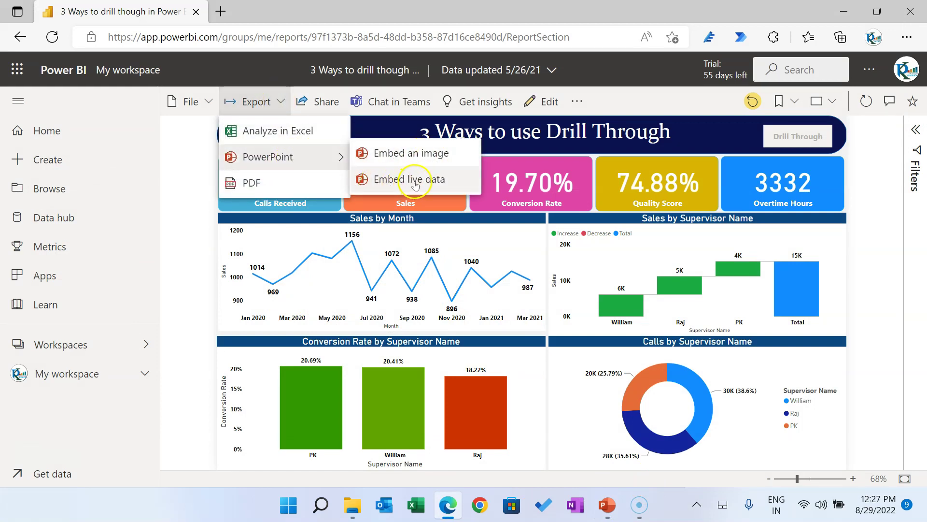
left_click(428, 181)
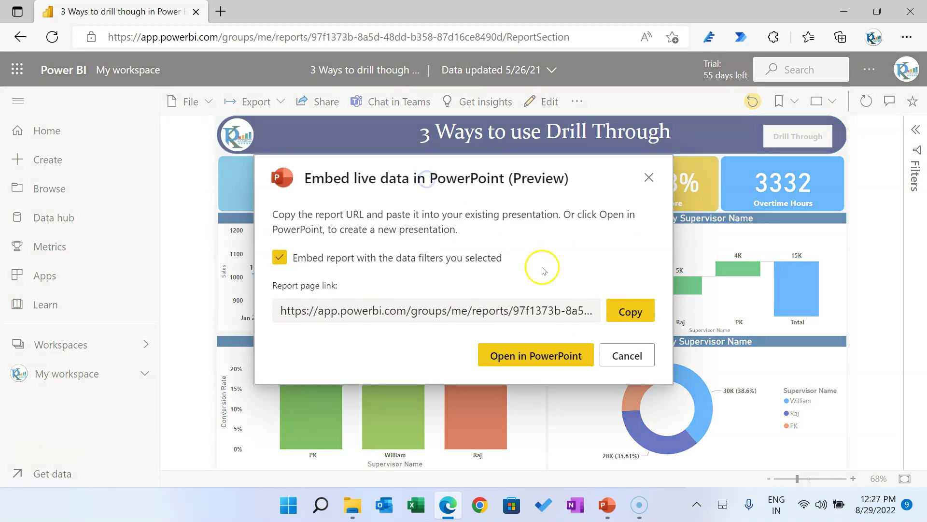
left_click(636, 315)
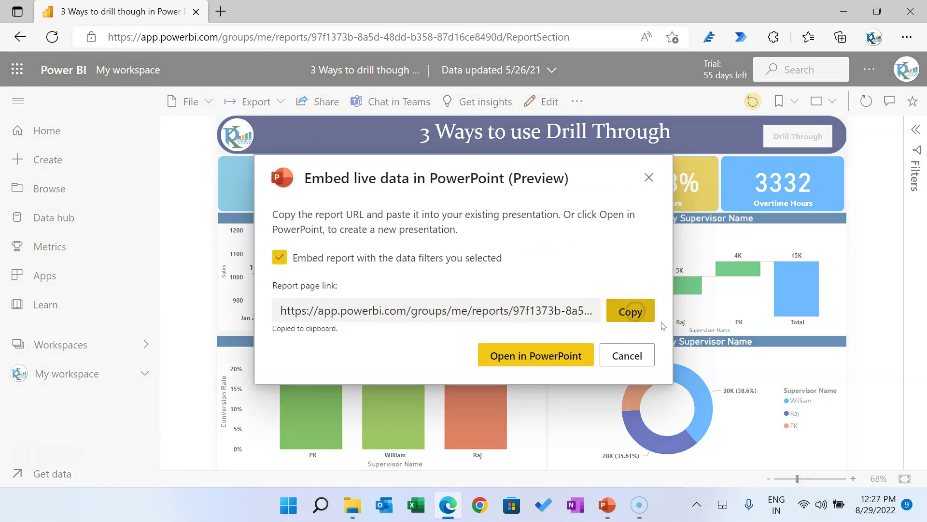
left_click(627, 355)
Step: On slide 6, paste the copied report link into the Power BI add-in and insert the report
mouse_move(607, 505)
left_click(686, 431)
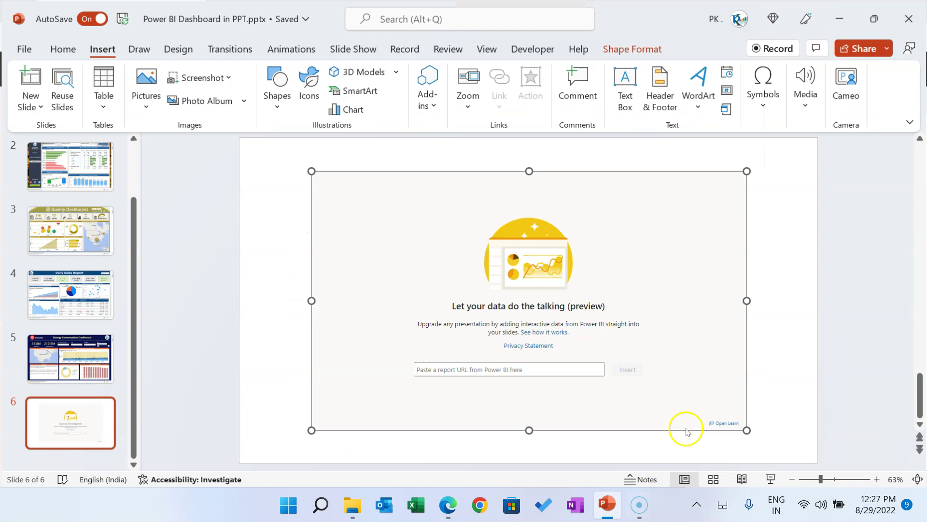
left_click(77, 424)
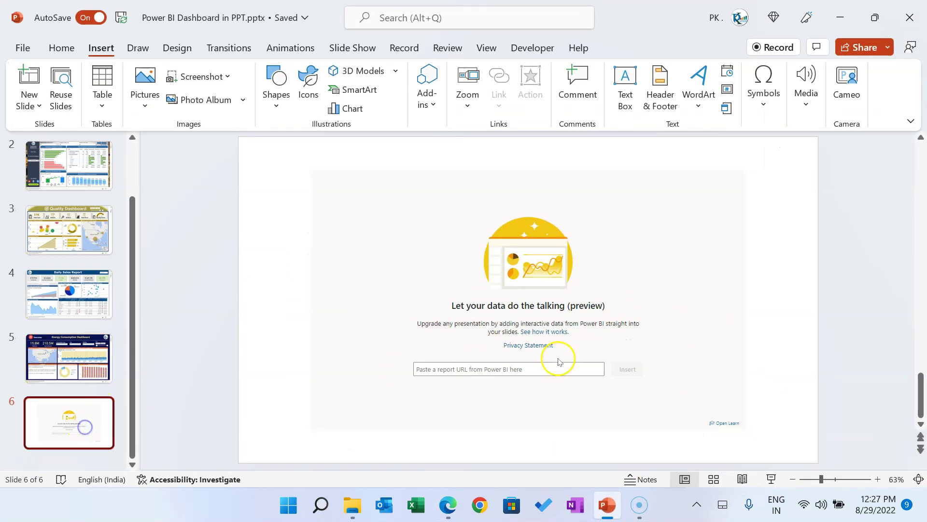
left_click(504, 371)
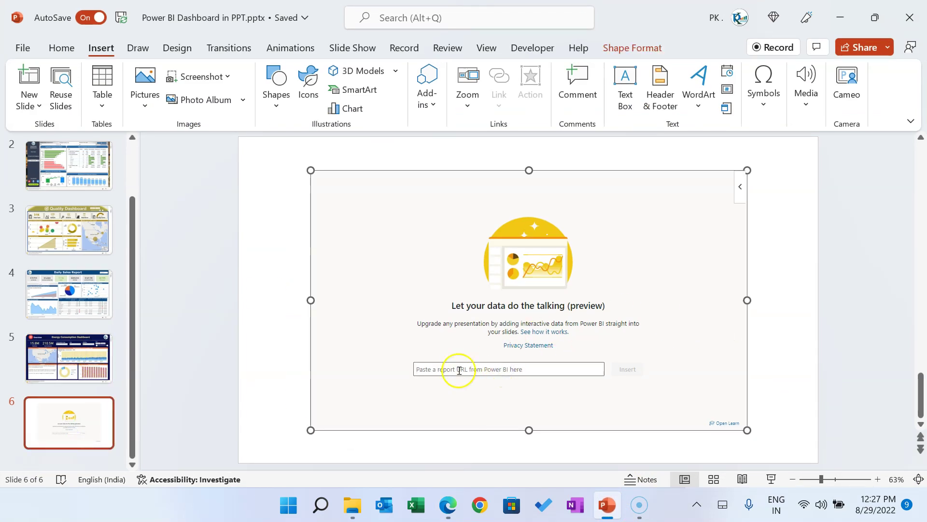
key("ctrl+v")
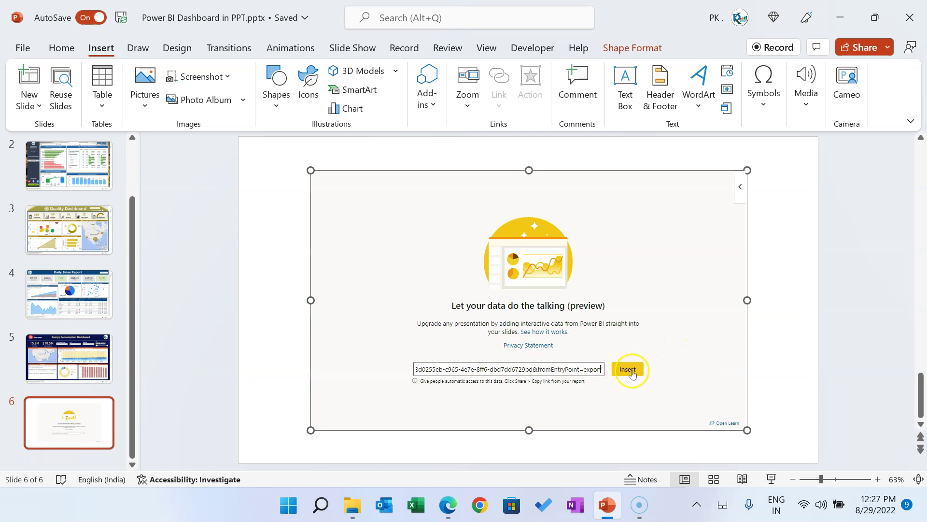
left_click(632, 373)
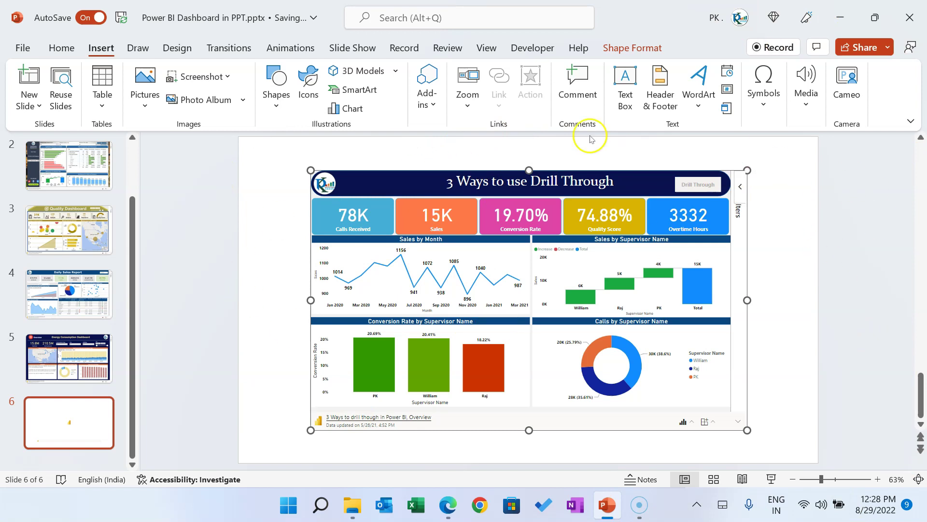
Step: Enlarge the embedded Power BI report on slide 6 so it spans most of the slide
left_click(789, 271)
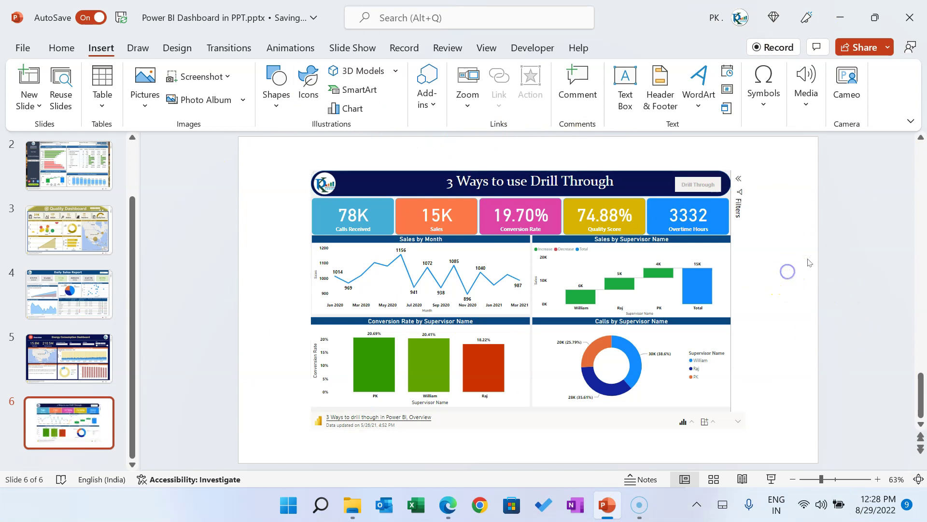
left_click(594, 182)
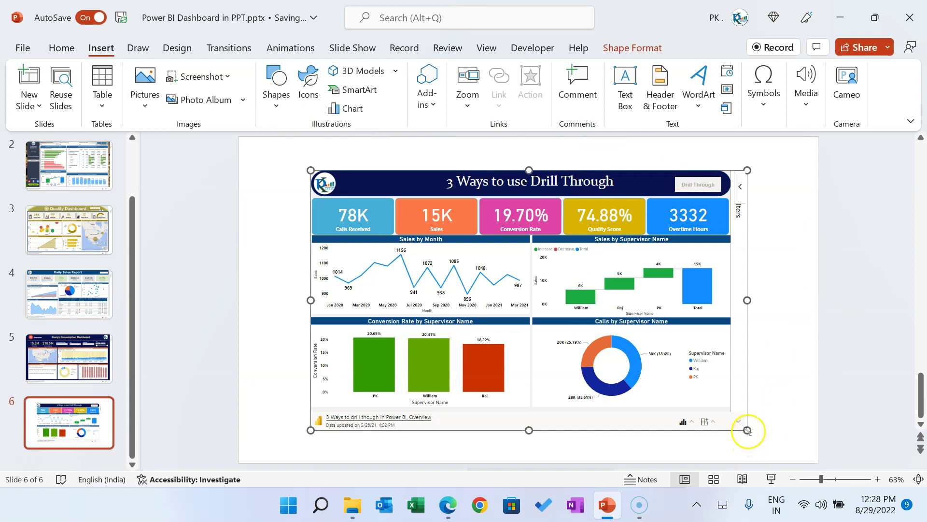
mouse_move(747, 431)
left_mouse_down()
mouse_move(662, 340)
mouse_move(482, 420)
left_mouse_up()
left_click_drag(484, 294, 659, 298)
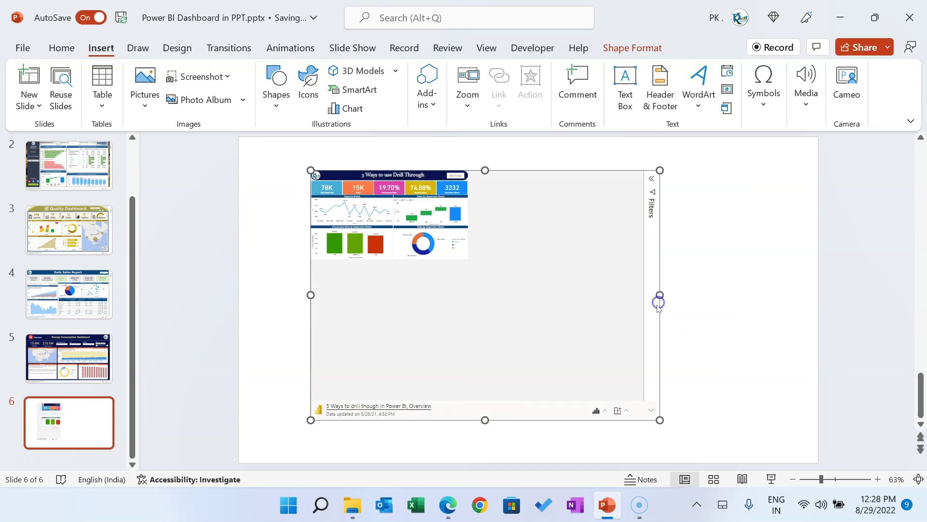
left_click_drag(310, 171, 292, 222)
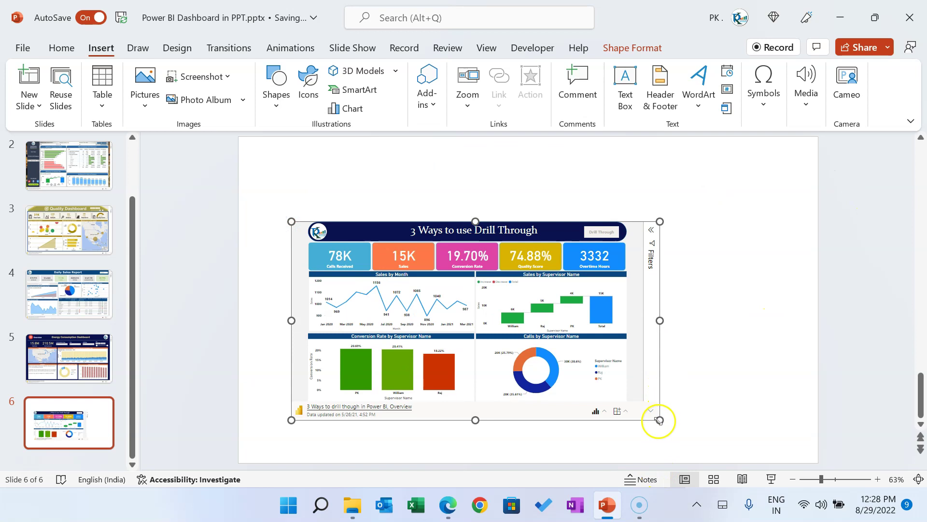
left_click_drag(659, 419, 683, 433)
left_click(745, 373)
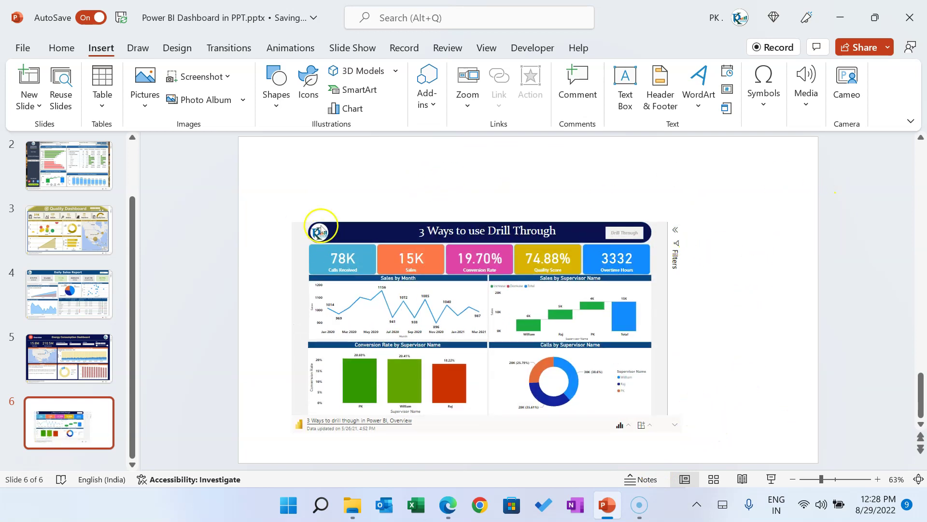
left_click(726, 313)
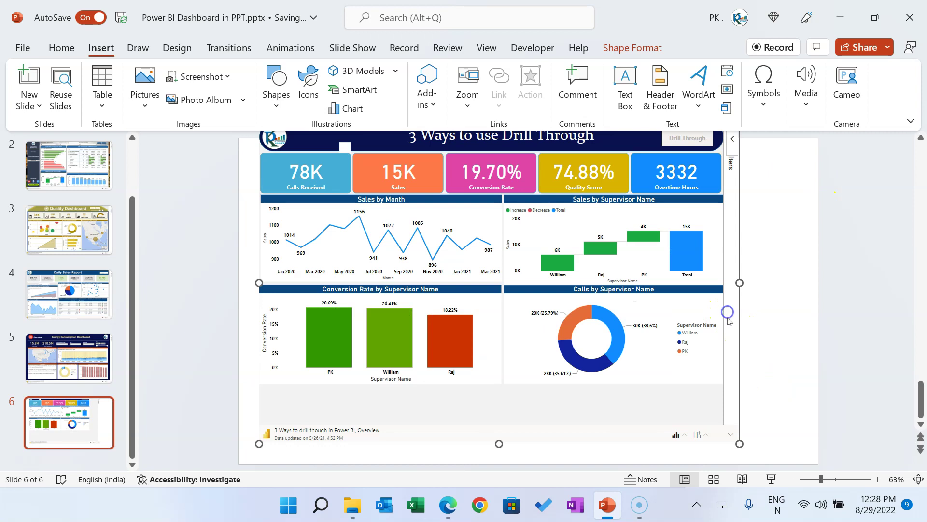
left_click(450, 509)
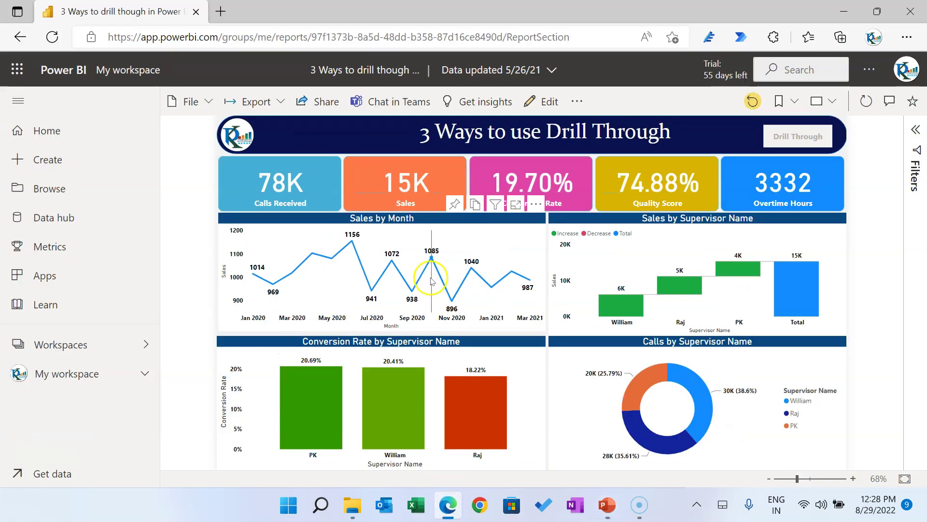
left_click(318, 107)
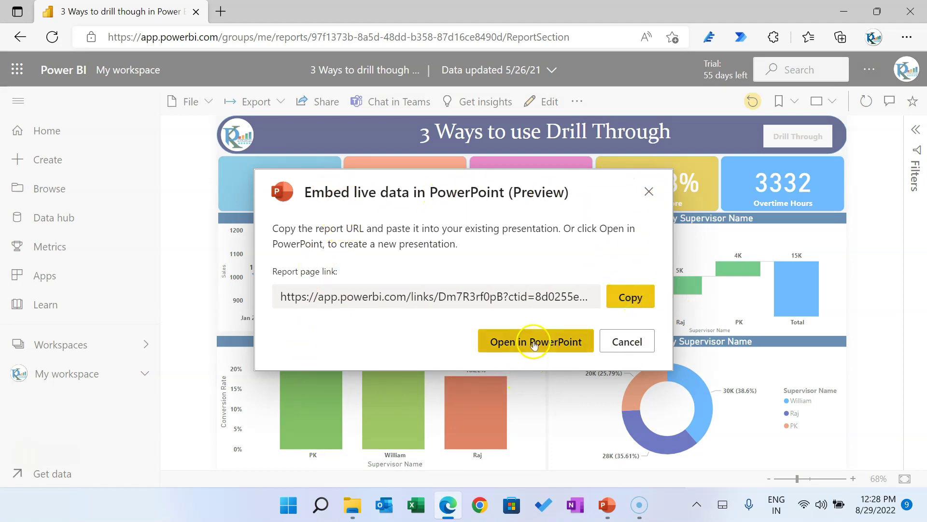
left_click(650, 195)
Step: Turn the embedded report's Filters pane off, then back on beside the report
left_click(607, 505)
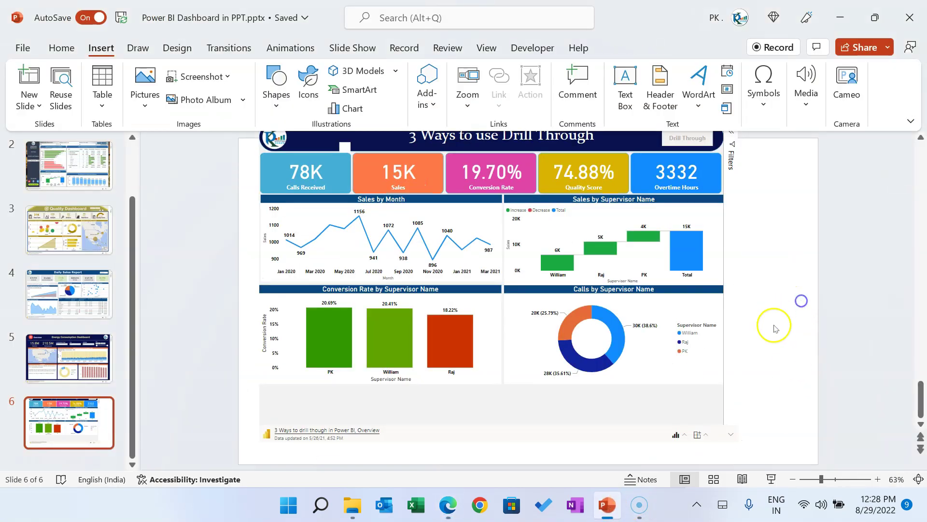
left_click(747, 271)
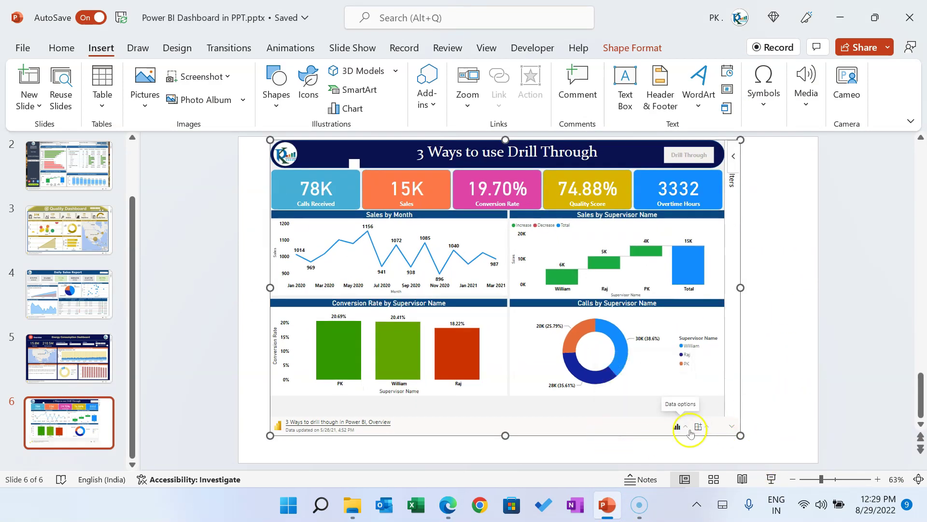
left_click(685, 428)
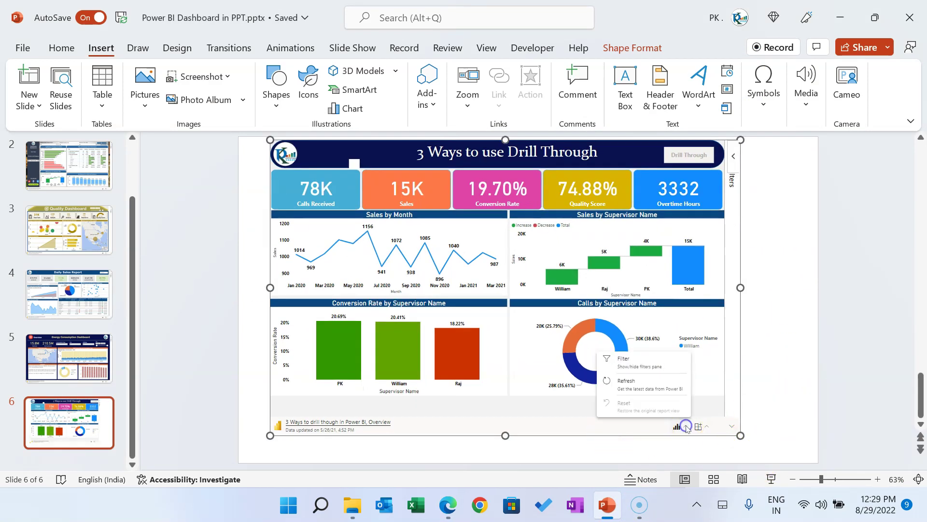
left_click(651, 365)
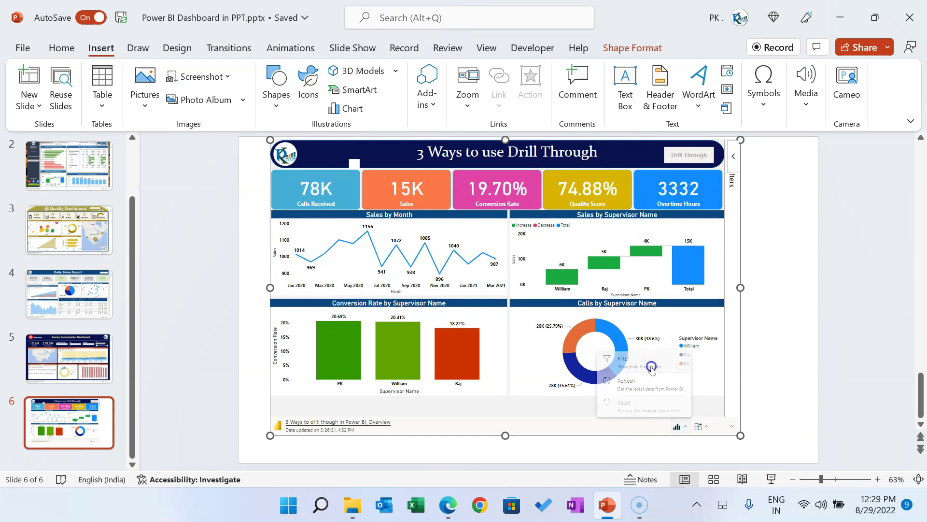
left_click(686, 423)
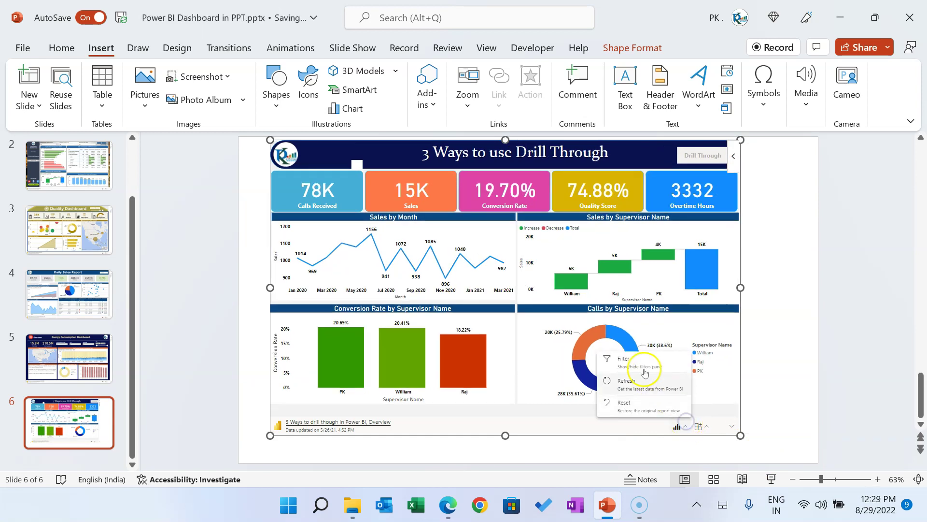
left_click(647, 369)
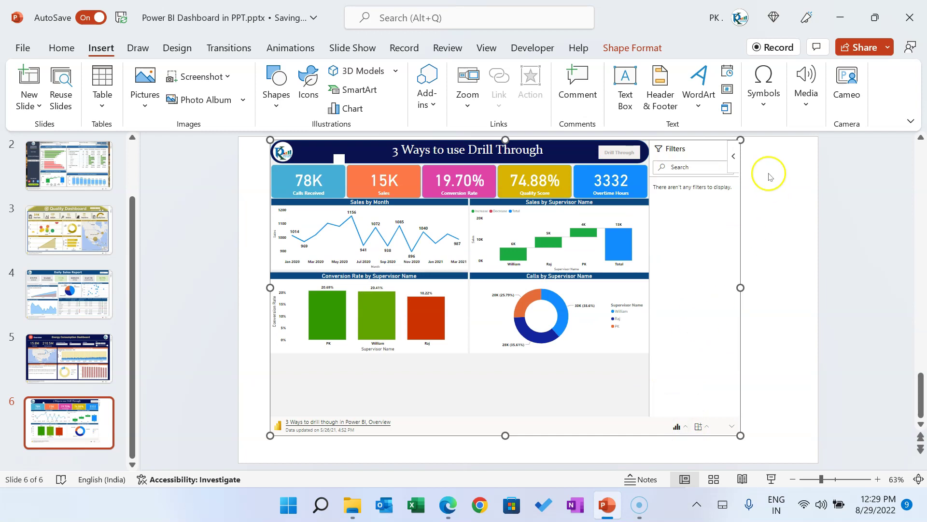
left_click(734, 158)
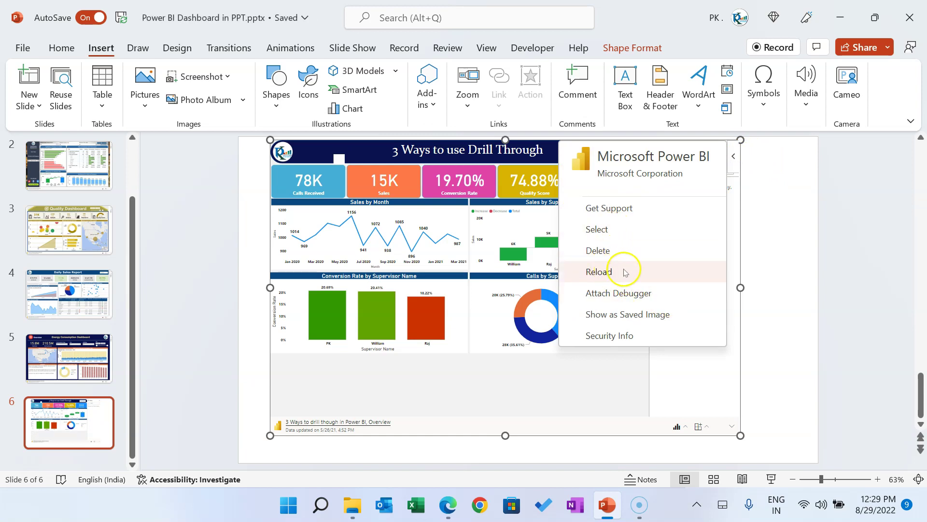
Step: Reload the Power BI add-in and reset all Drill Through report changes
left_click(622, 271)
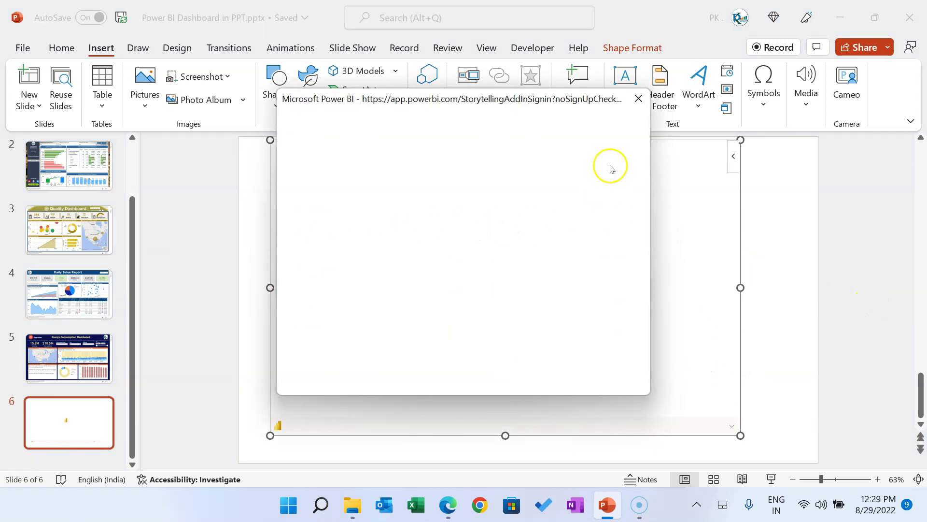
left_click(683, 425)
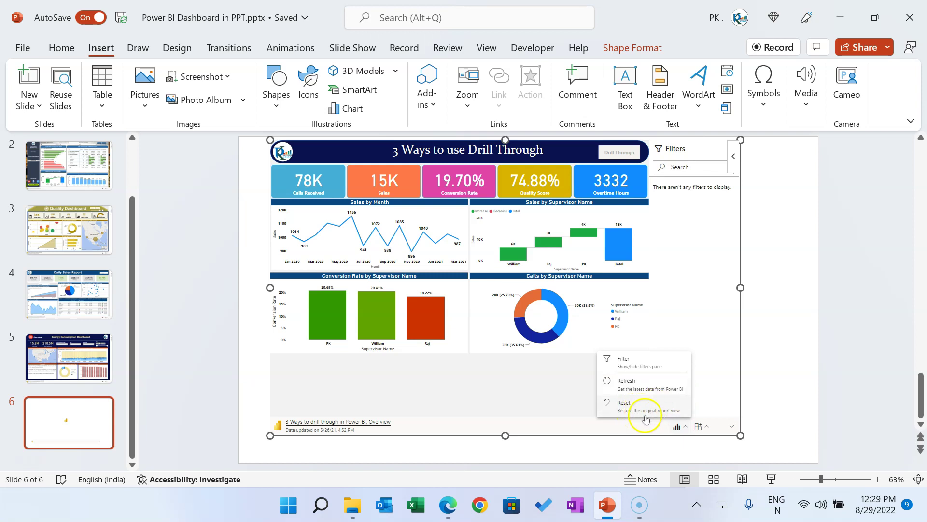
left_click(632, 406)
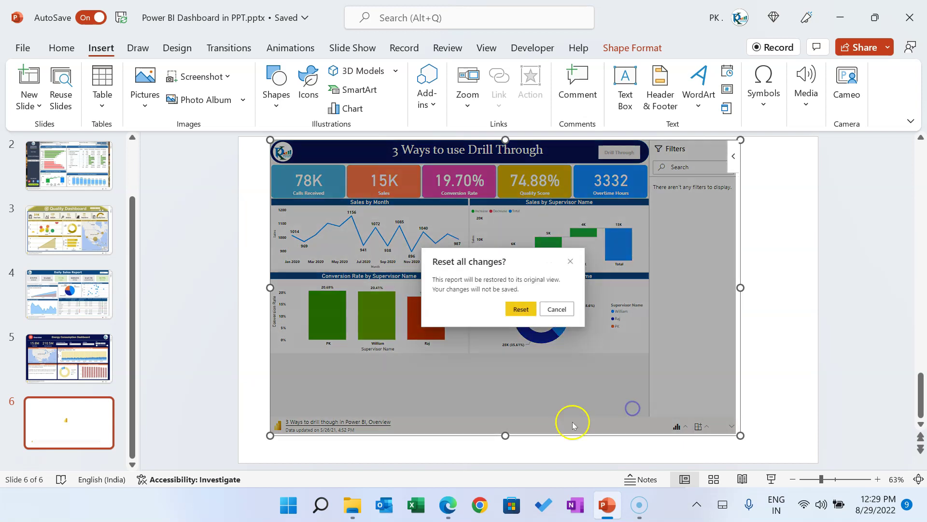
left_click(519, 312)
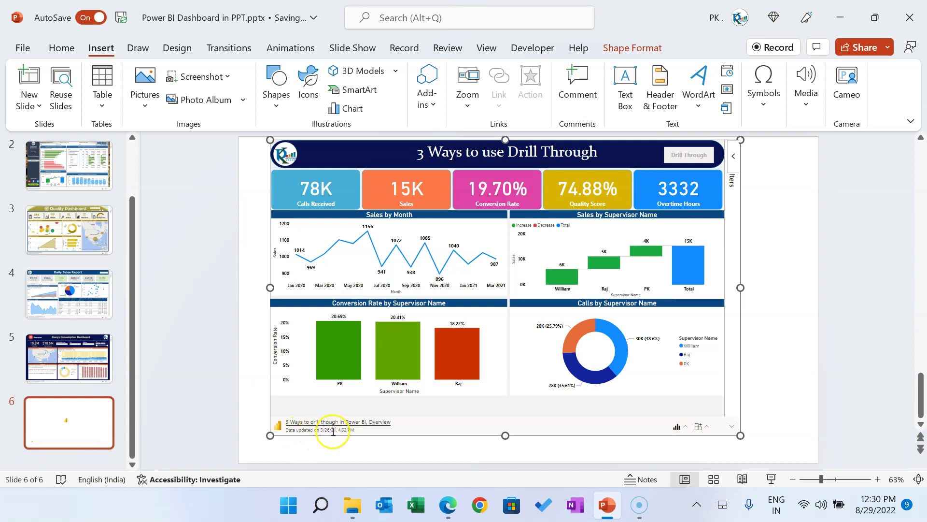
Step: Shrink the Drill Through report from its bottom-right corner to fit within slide 6
left_click(791, 329)
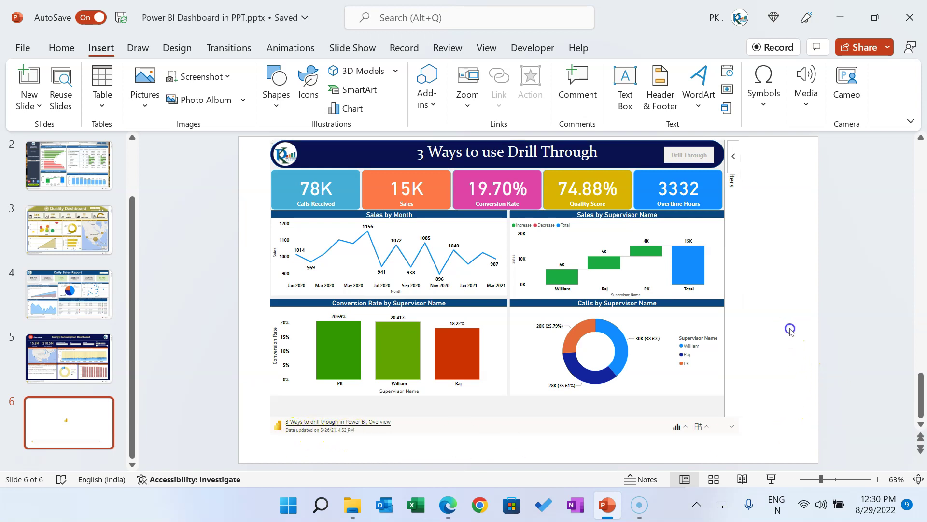
left_click(738, 434)
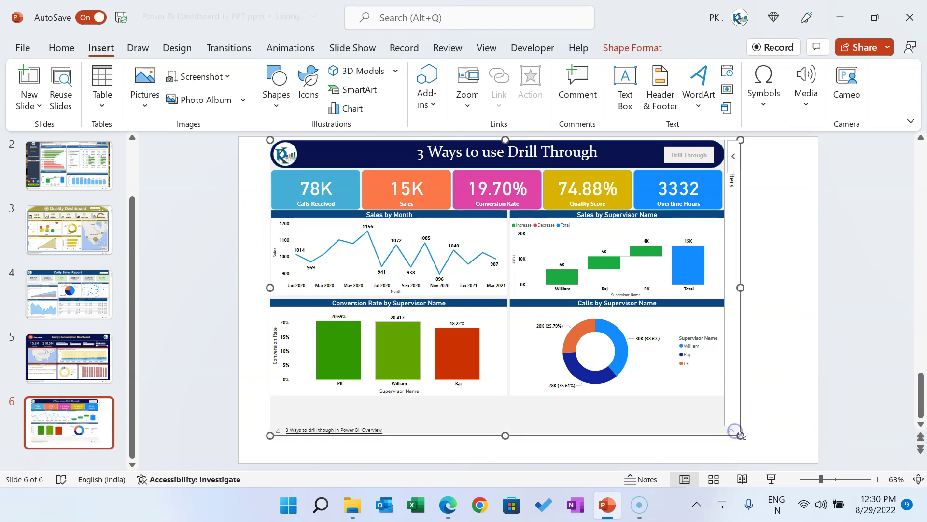
left_click_drag(737, 434, 677, 384)
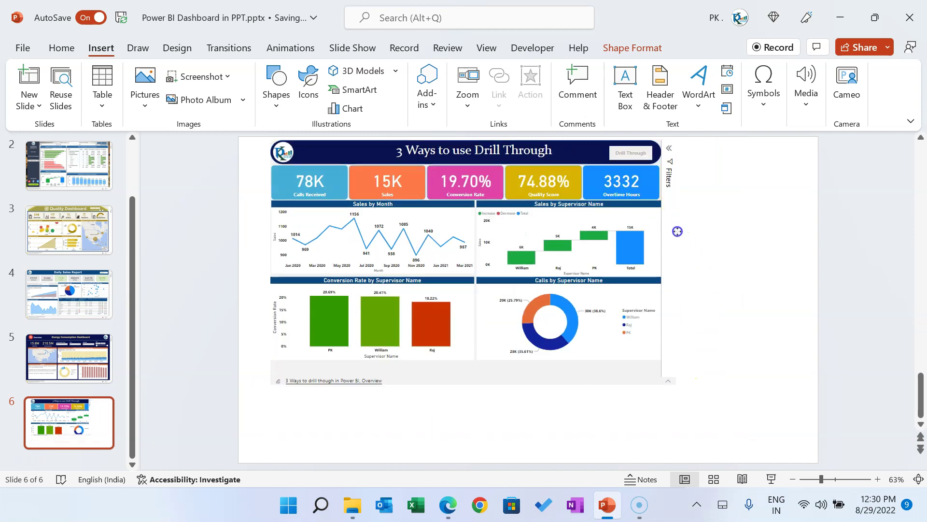
left_click(737, 188)
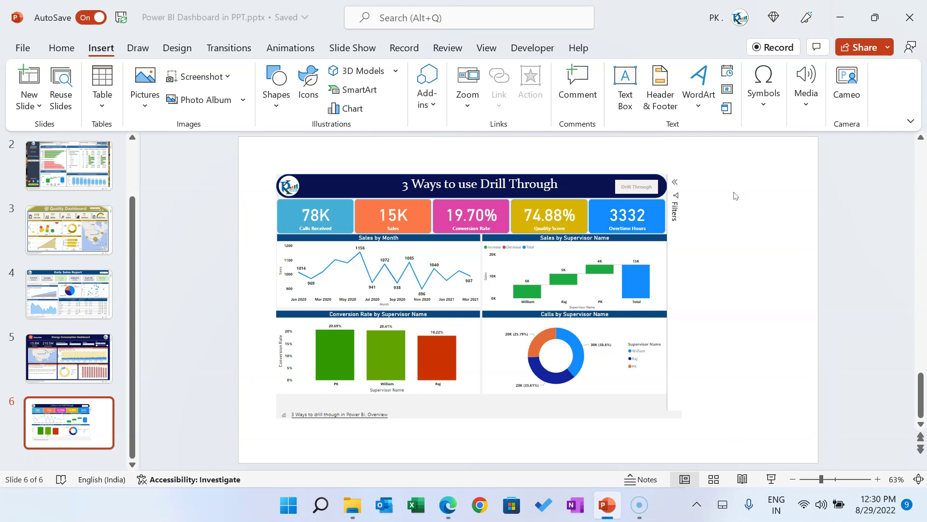
left_click(725, 215)
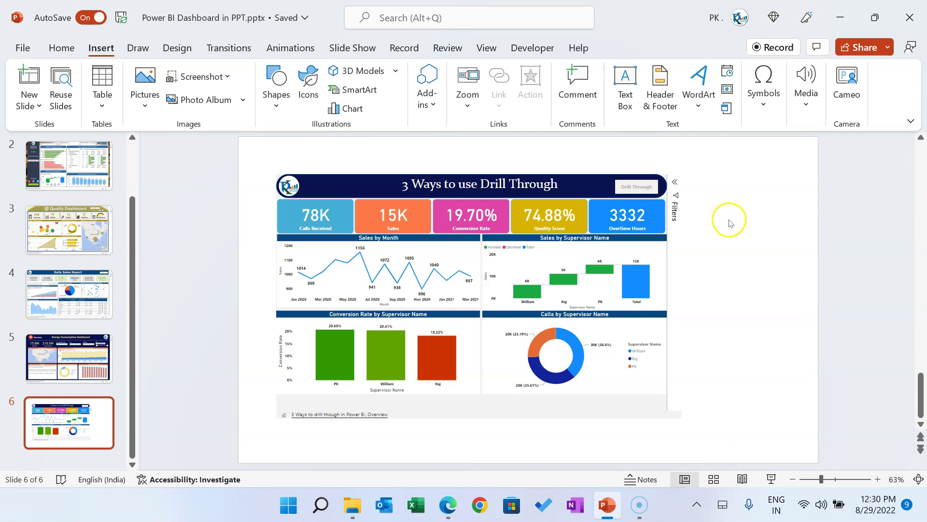